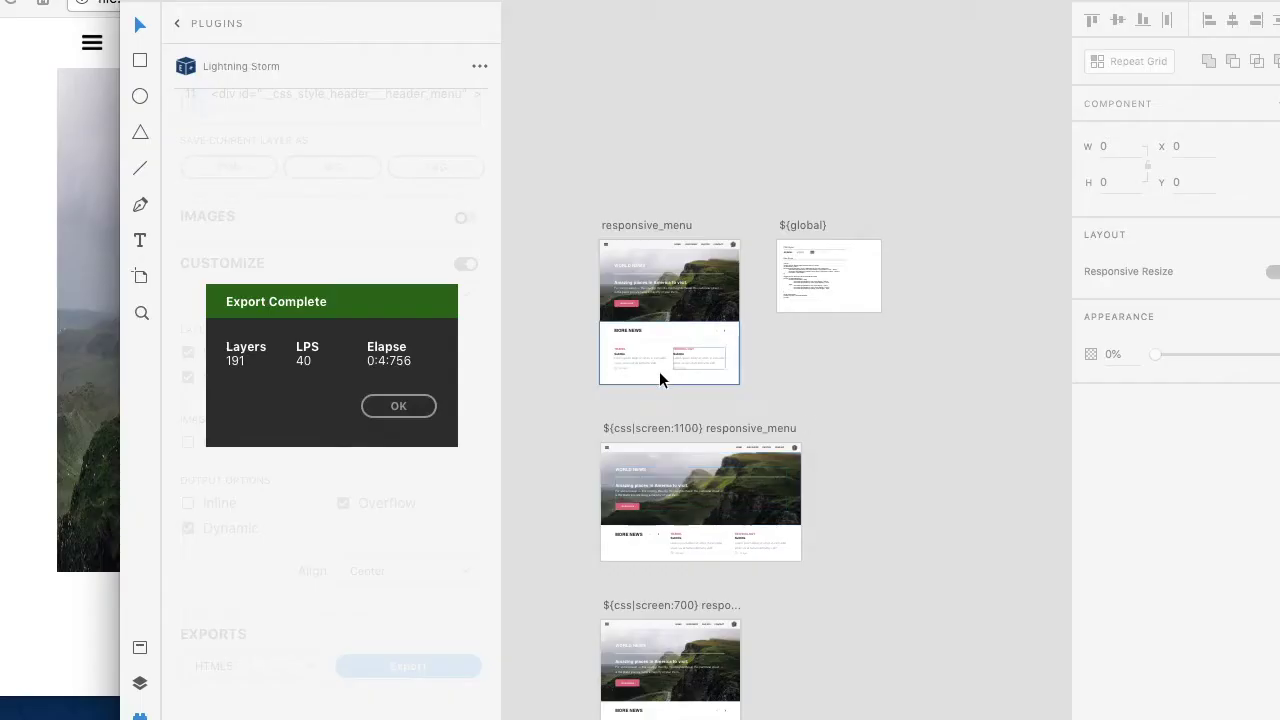
- Dismiss the Lightning Storm Export Complete notice and resize the browser window showing the exported page
left_click(425, 405)
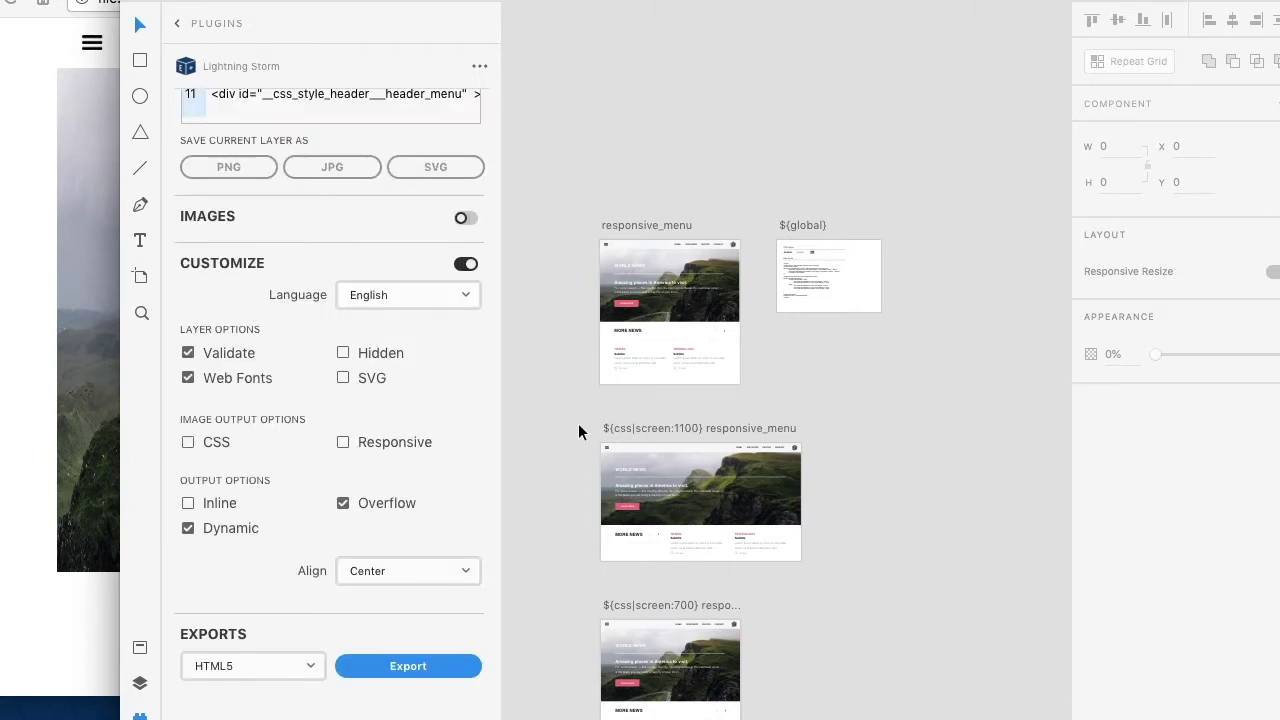
scroll(571, 427, "down", 5)
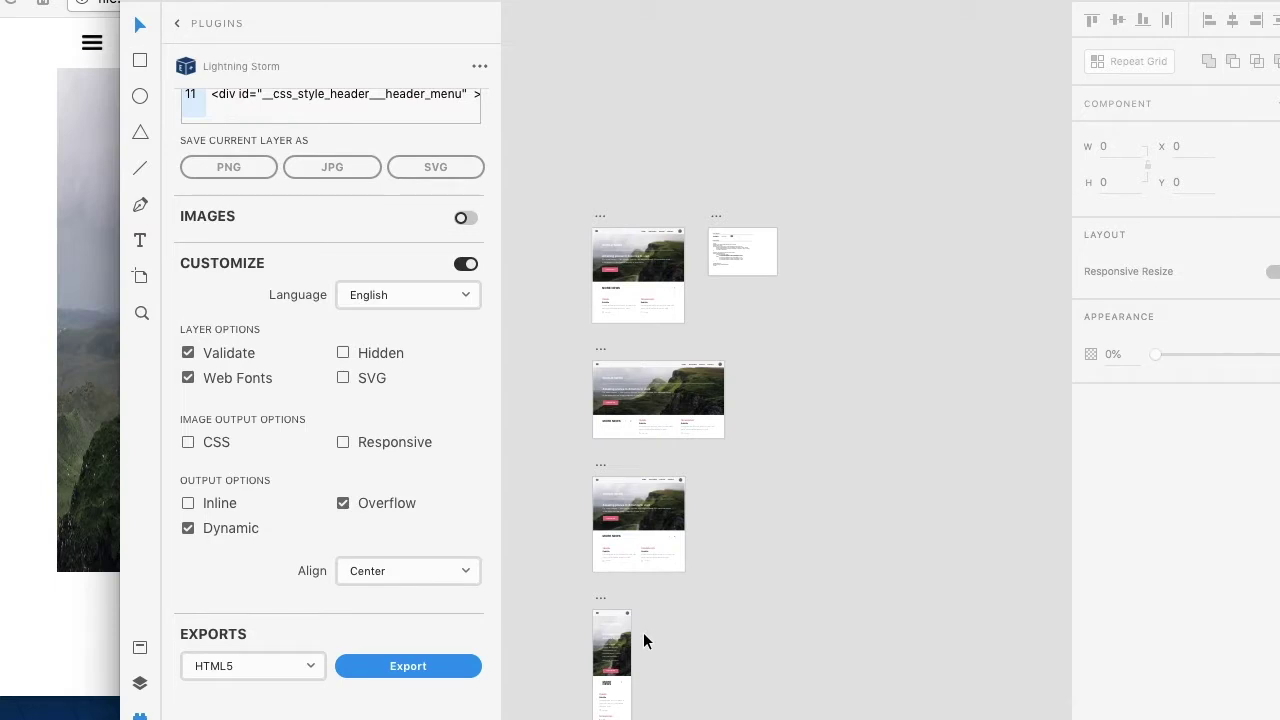
scroll(643, 632, "down", 5)
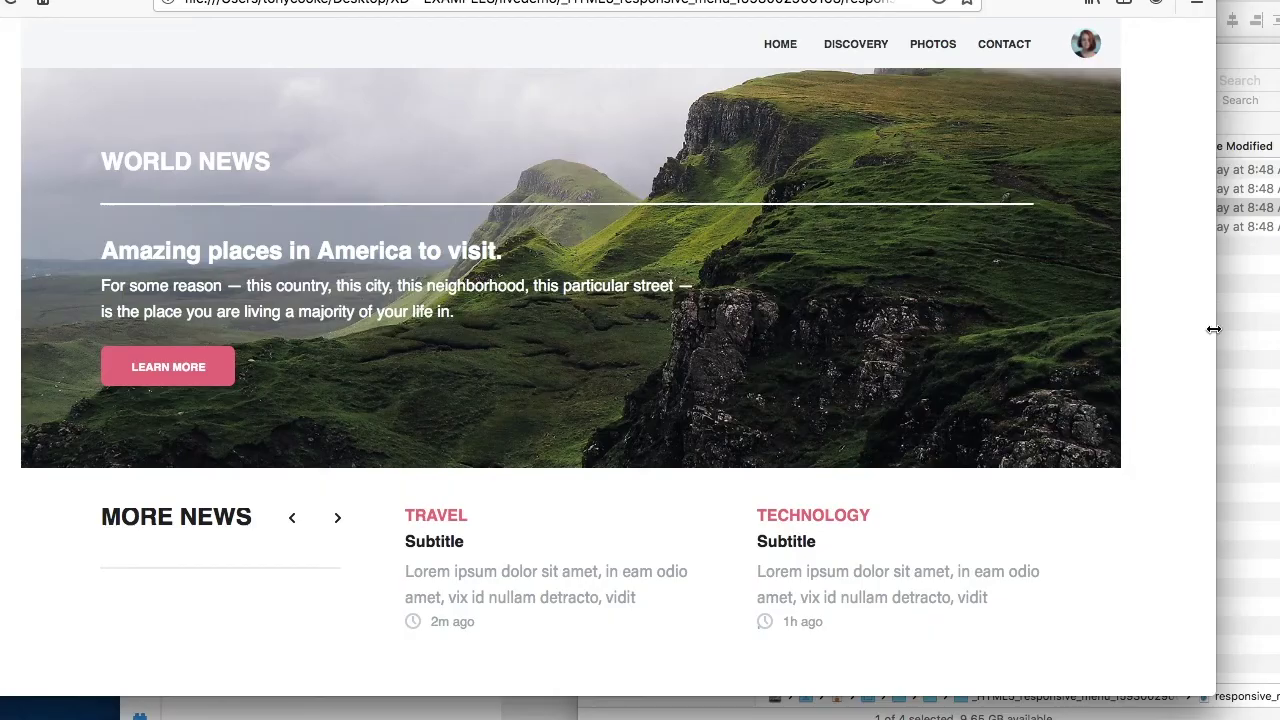
left_click_drag(1213, 329, 975, 325)
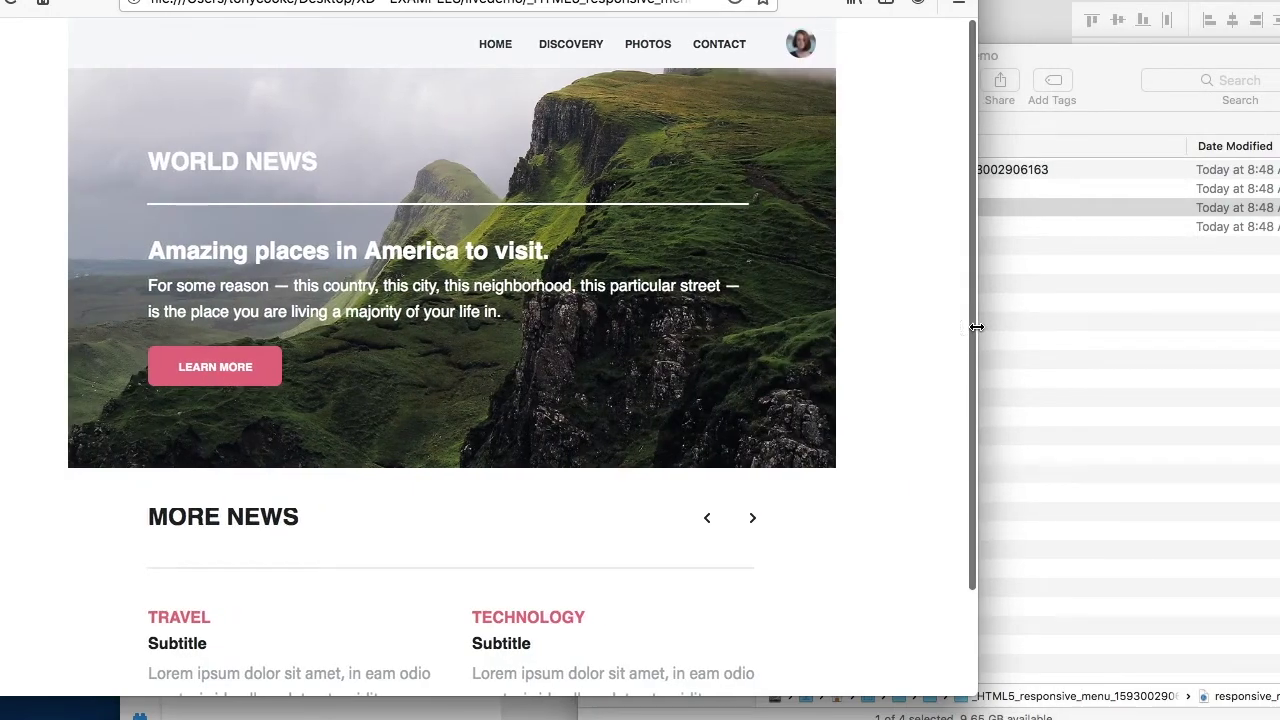
- Narrow the Firefox window until the exported page switches to its mobile layout
scroll(766, 349, "down", 3)
scroll(766, 349, "up", 3)
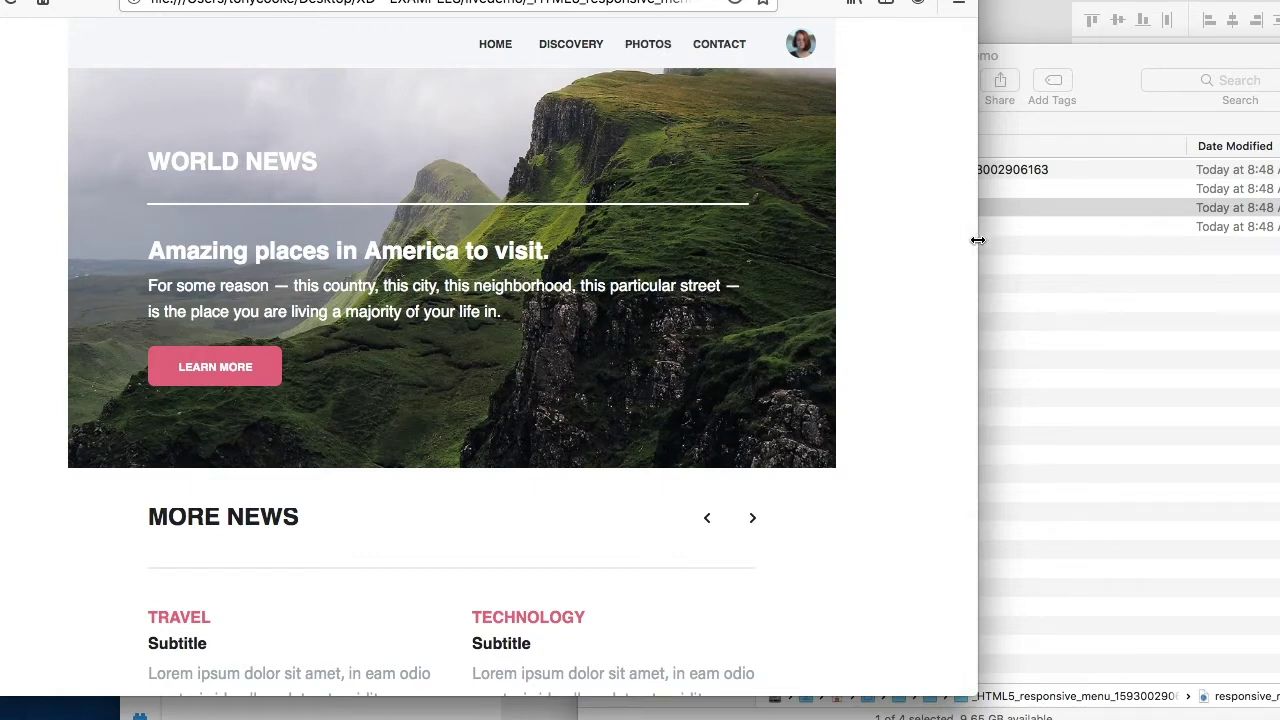
left_click_drag(971, 242, 507, 262)
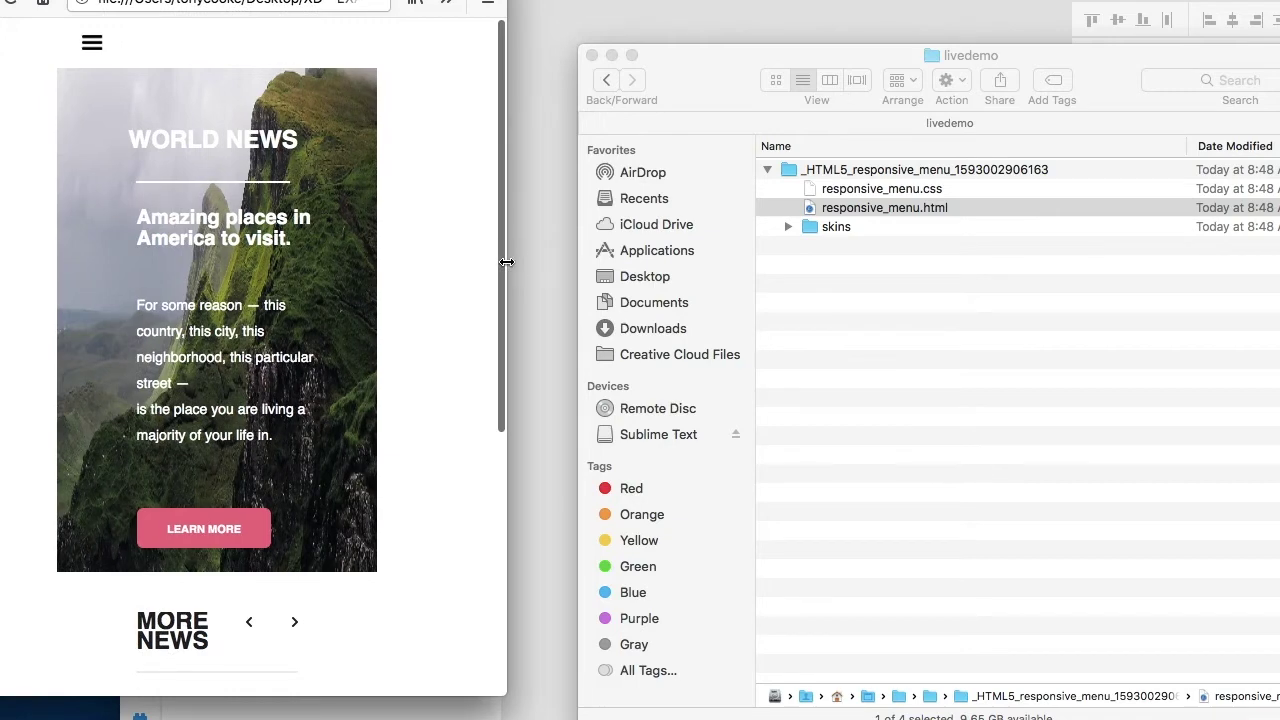
- Toggle the hamburger icon until the menu shows Home, Discovery, Photos and Contact
left_click(96, 46)
left_click(96, 46)
left_click(96, 46)
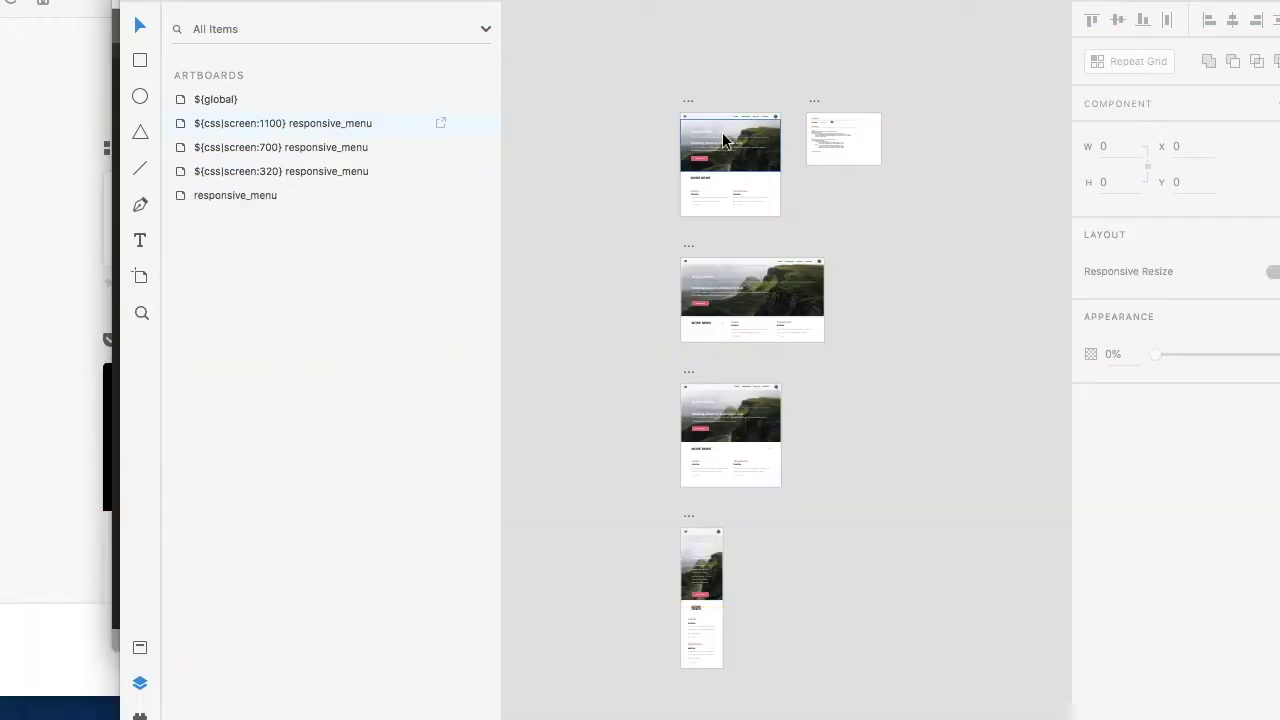
- Scroll through the artboards in XD and select the hero image on the responsive_menu artboard
scroll(746, 134, "up", 3)
scroll(746, 134, "up", 3)
scroll(746, 134, "down", 2)
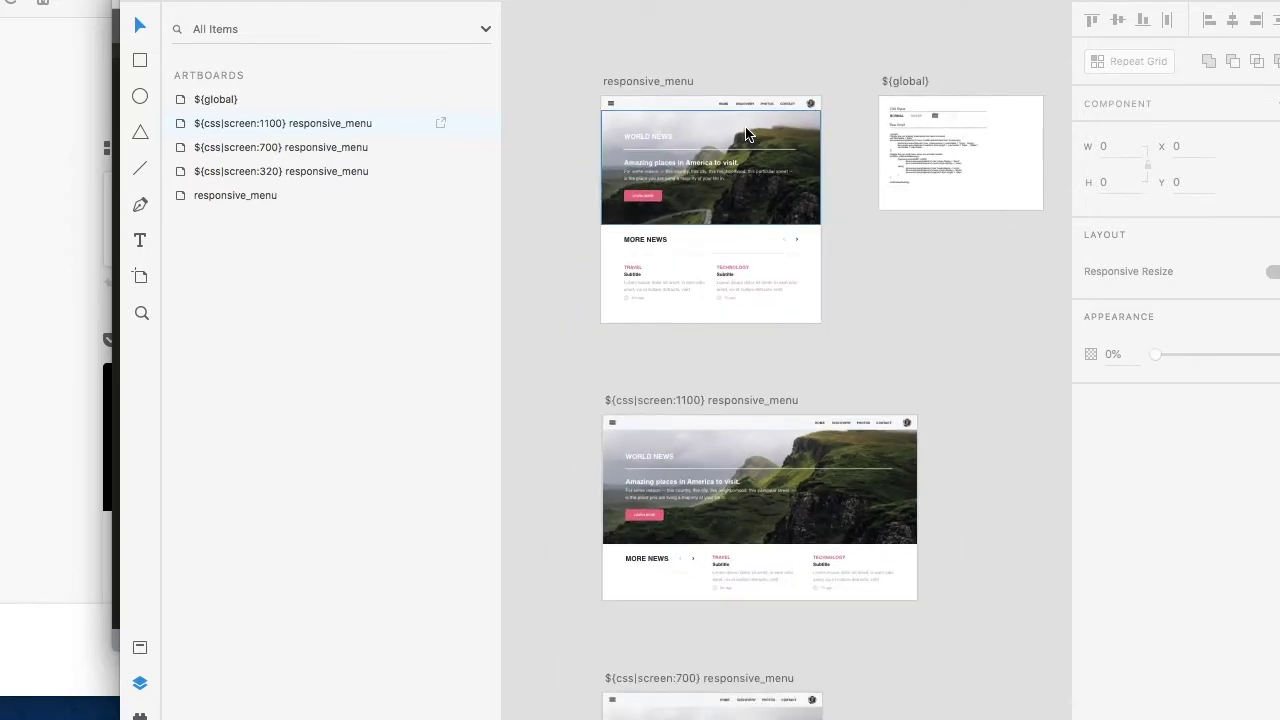
scroll(746, 134, "down", 8)
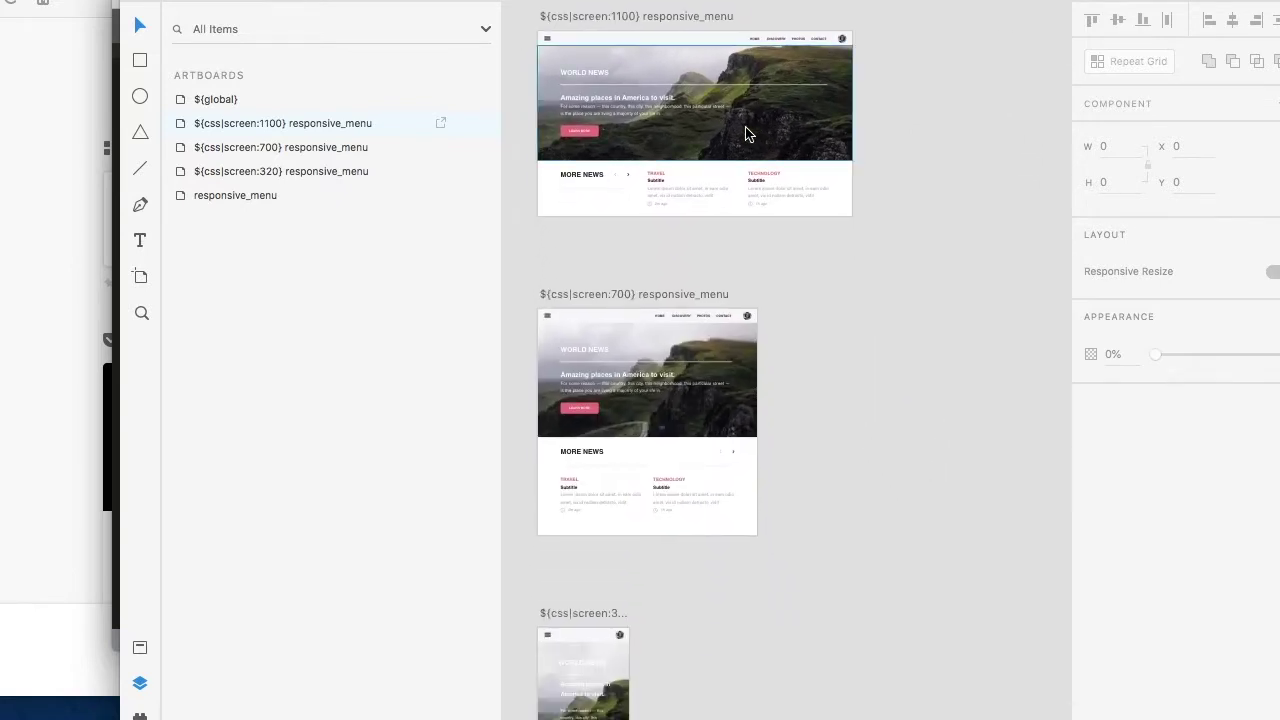
scroll(745, 133, "down", 10)
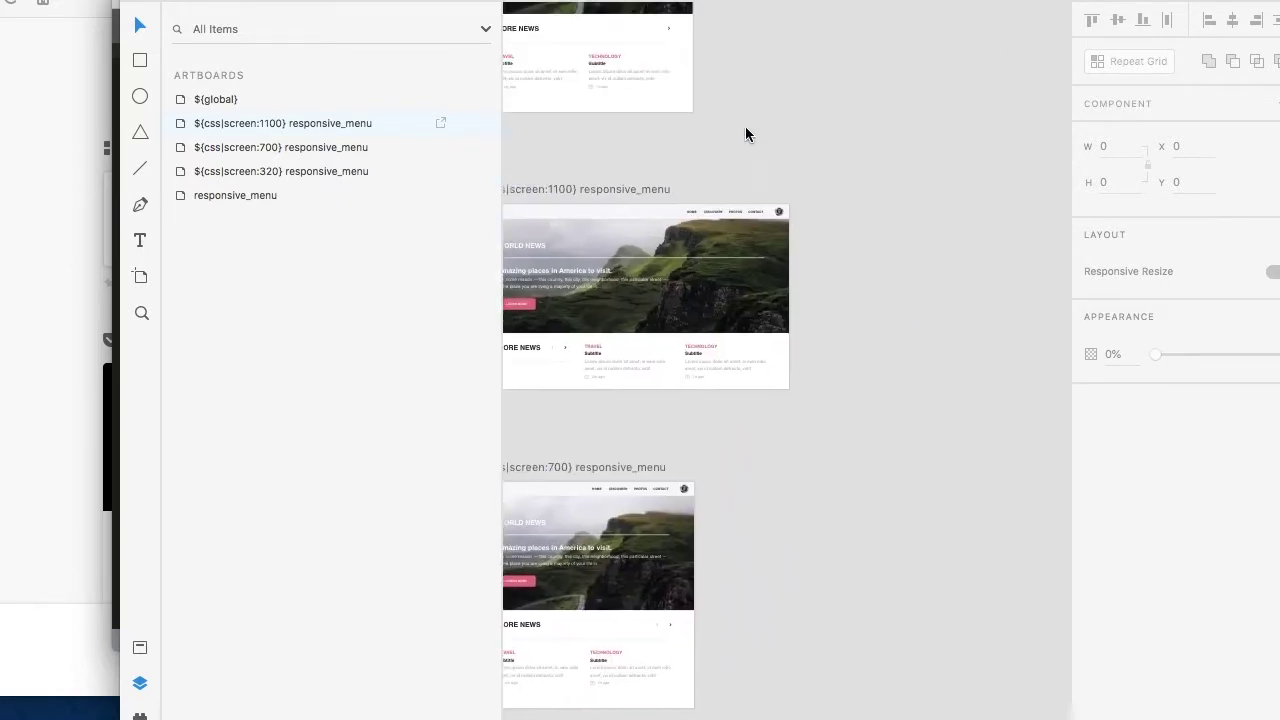
scroll(745, 126, "up", 8)
left_click(636, 196)
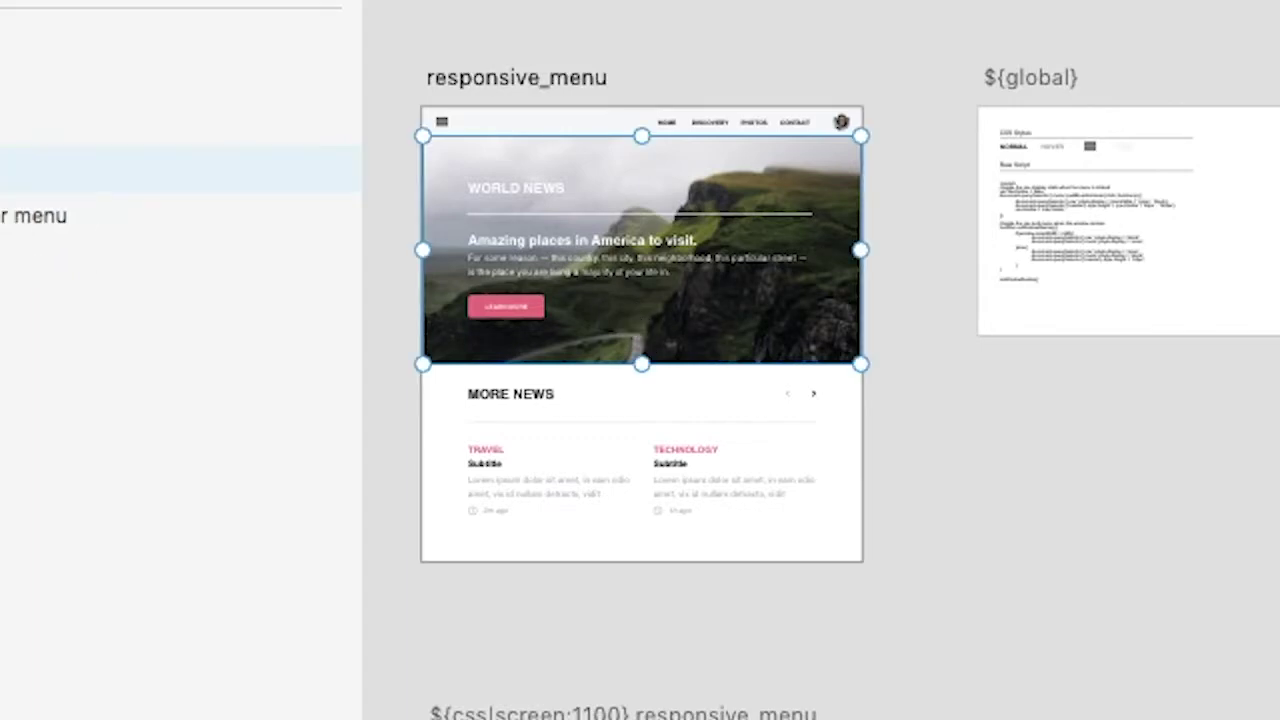
- Select the ${css|screen:1100} responsive_menu artboard, sized 1100 by 646
scroll(634, 443, "down", 5)
left_click(638, 444)
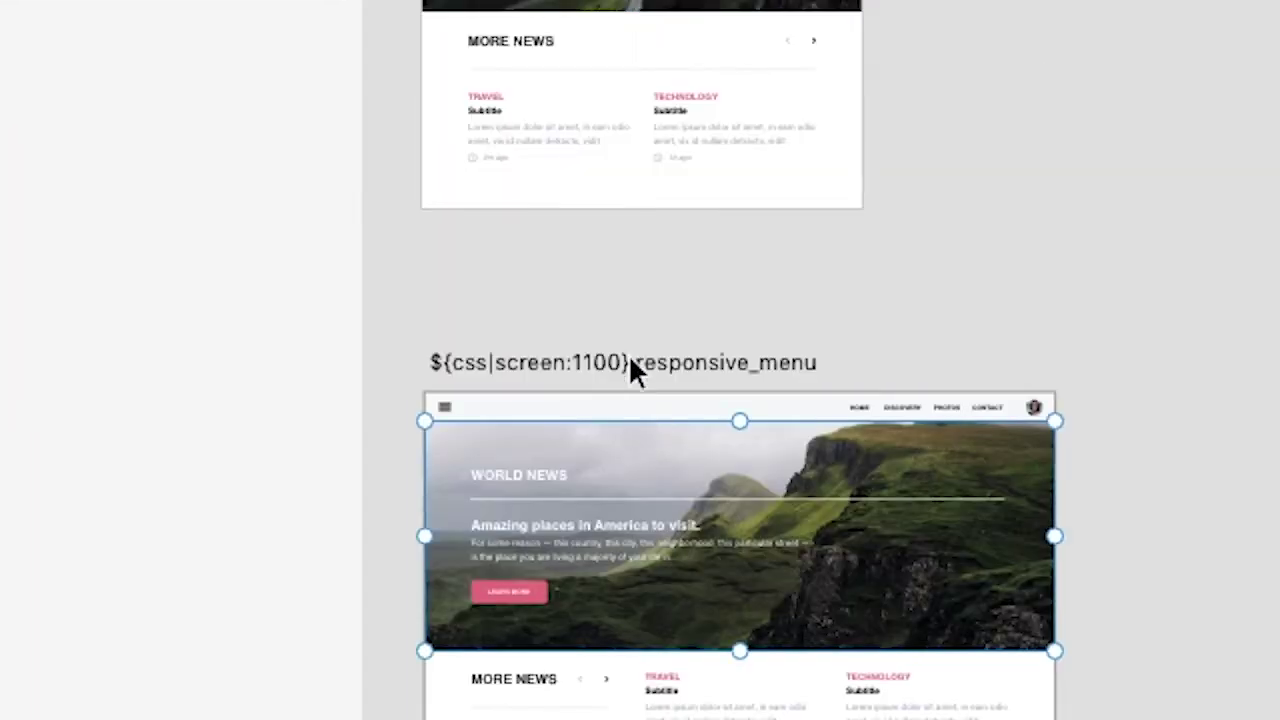
left_click(638, 383)
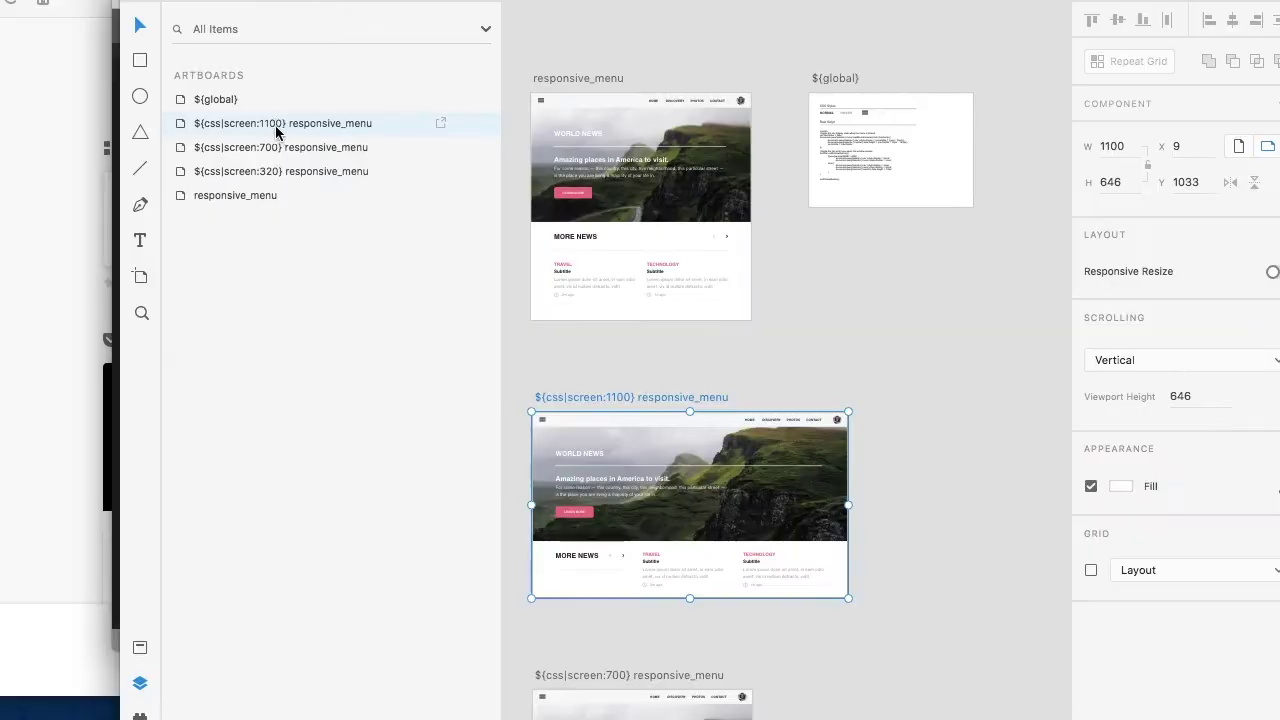
left_click(257, 197)
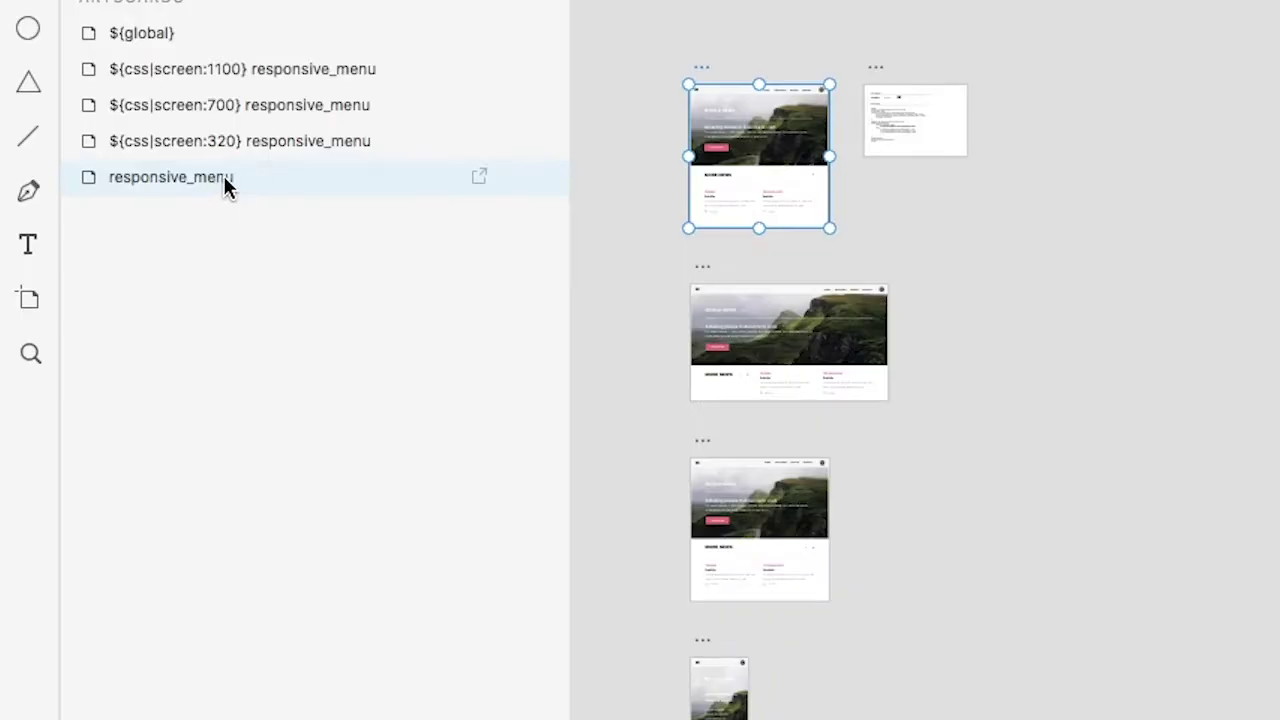
left_click(298, 66)
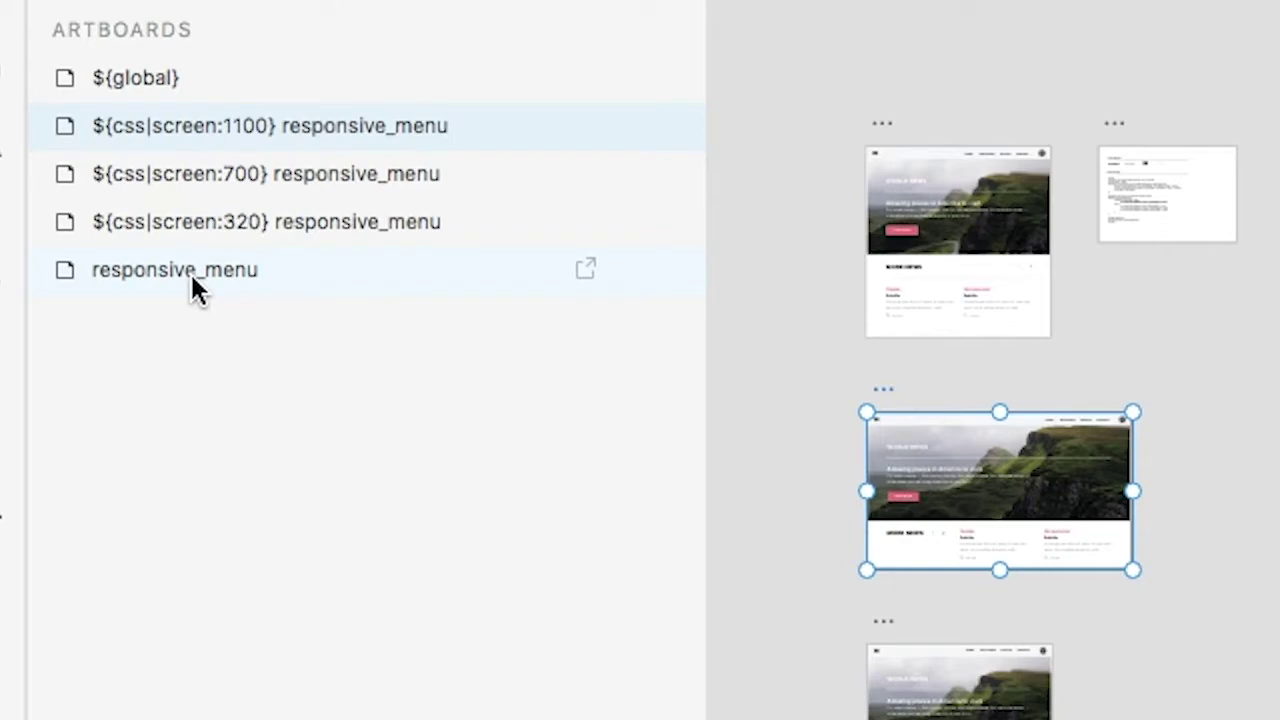
left_click(190, 272)
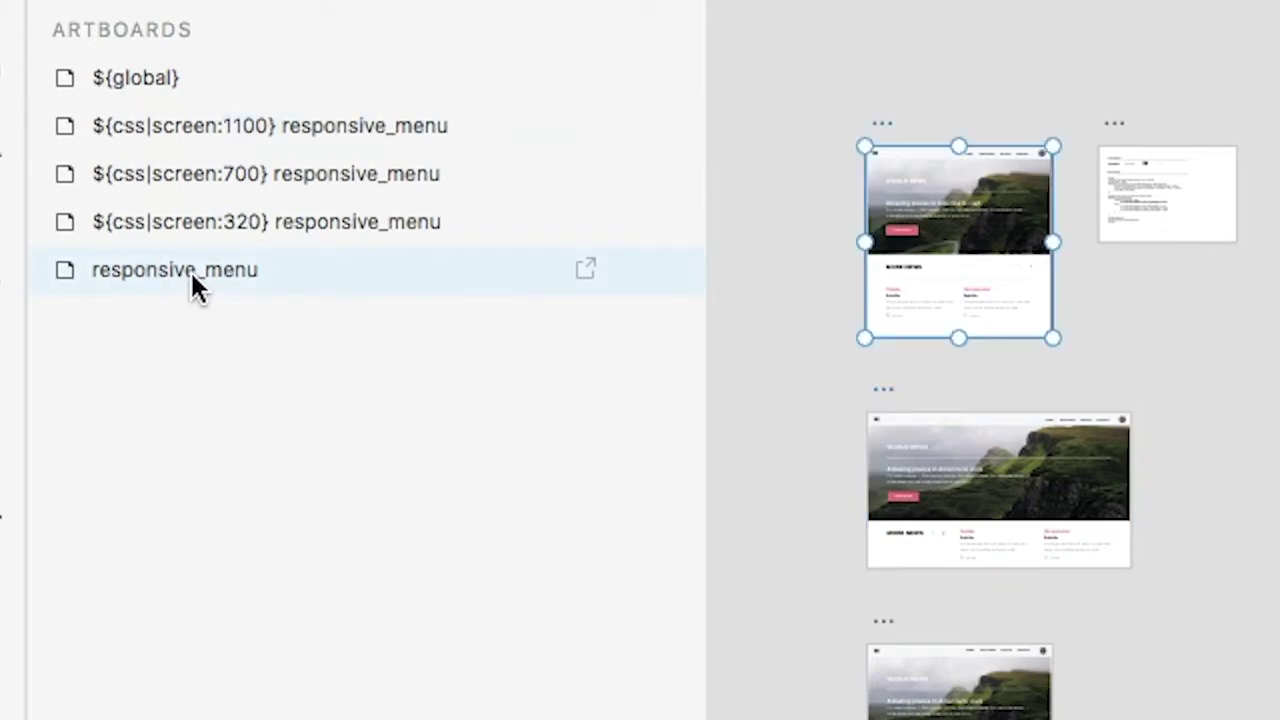
left_click(355, 118)
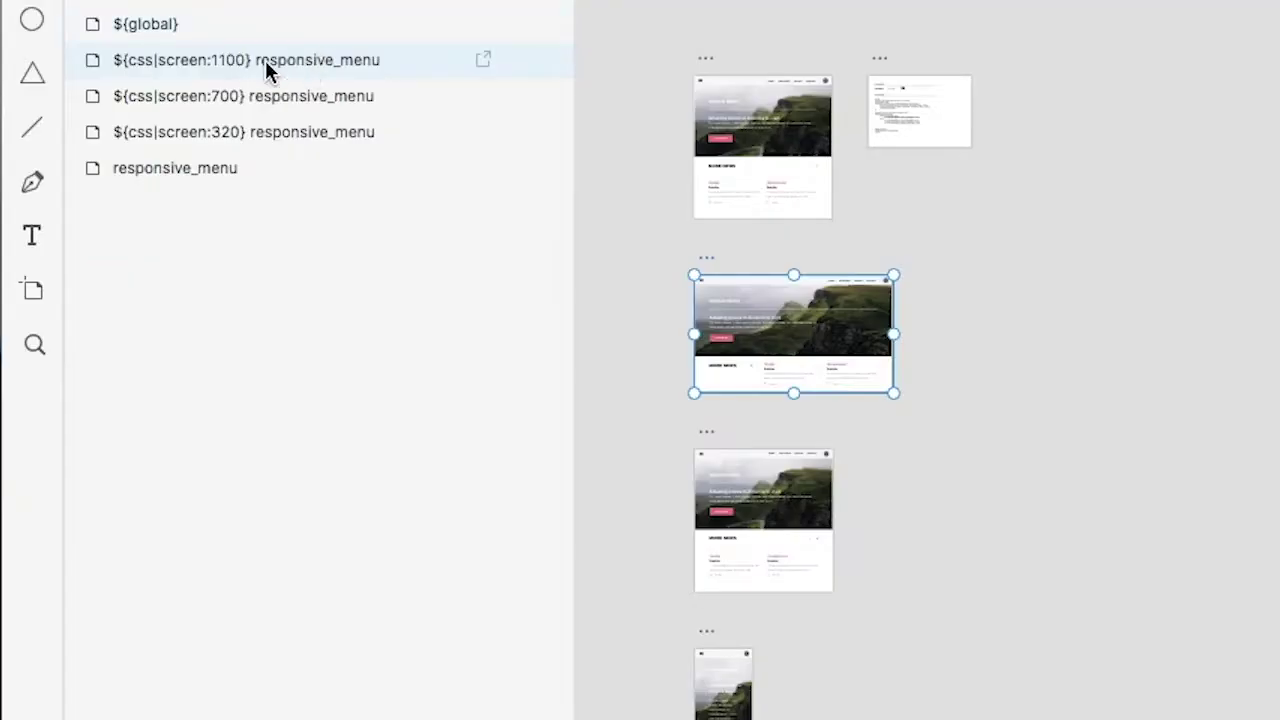
left_click(262, 68)
- Inspect the ${css|screen:320} artboard (320 by 1076), then bring the 1100 artboard into view
left_click(722, 697)
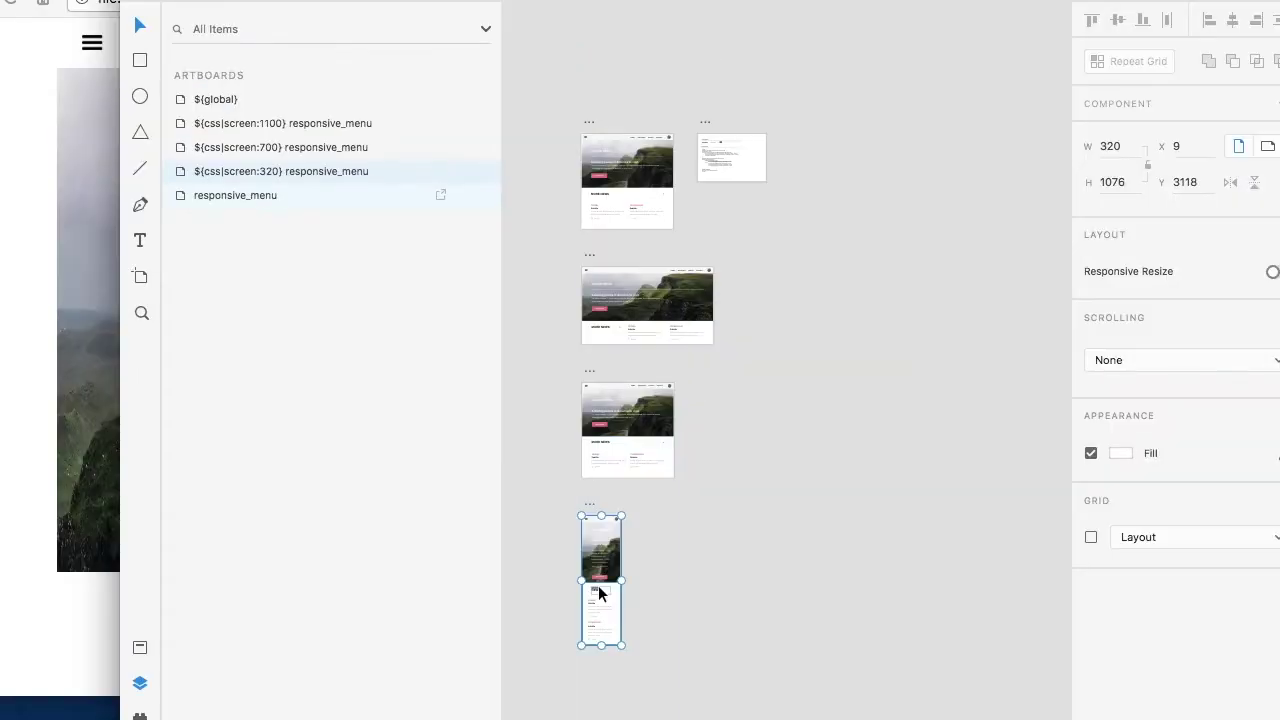
scroll(598, 588, "up", 10)
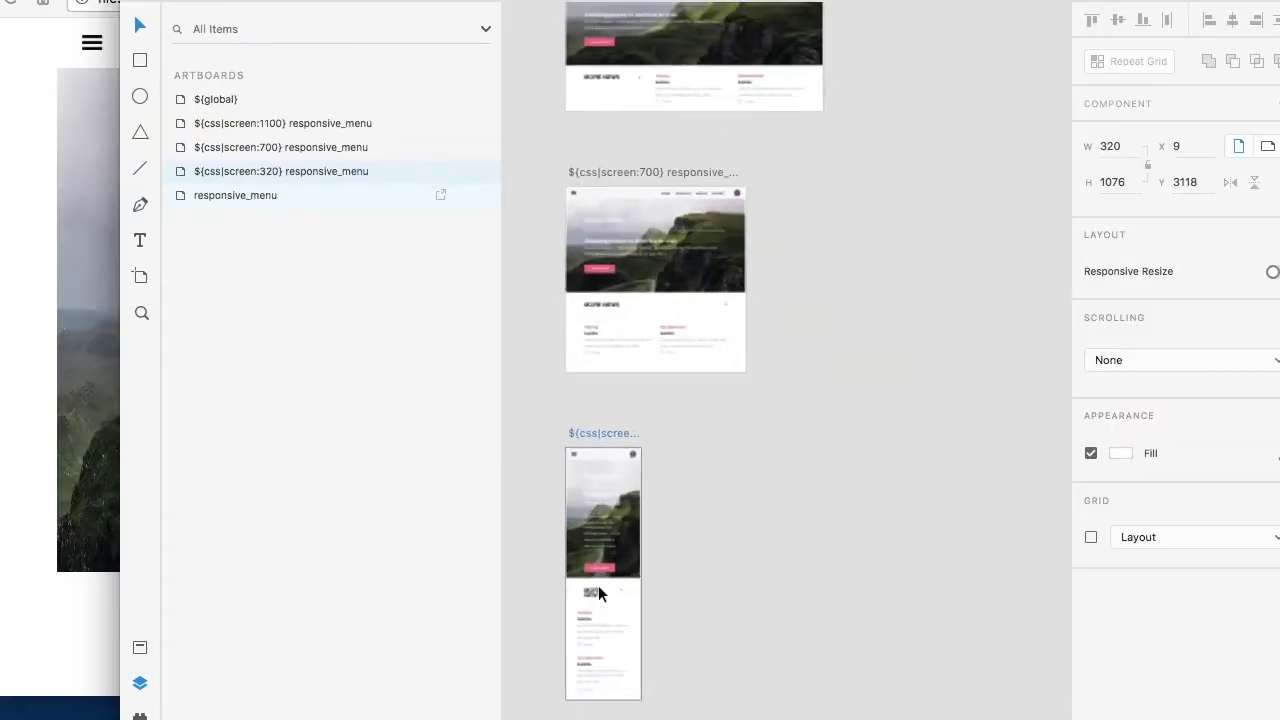
scroll(606, 578, "down", 3)
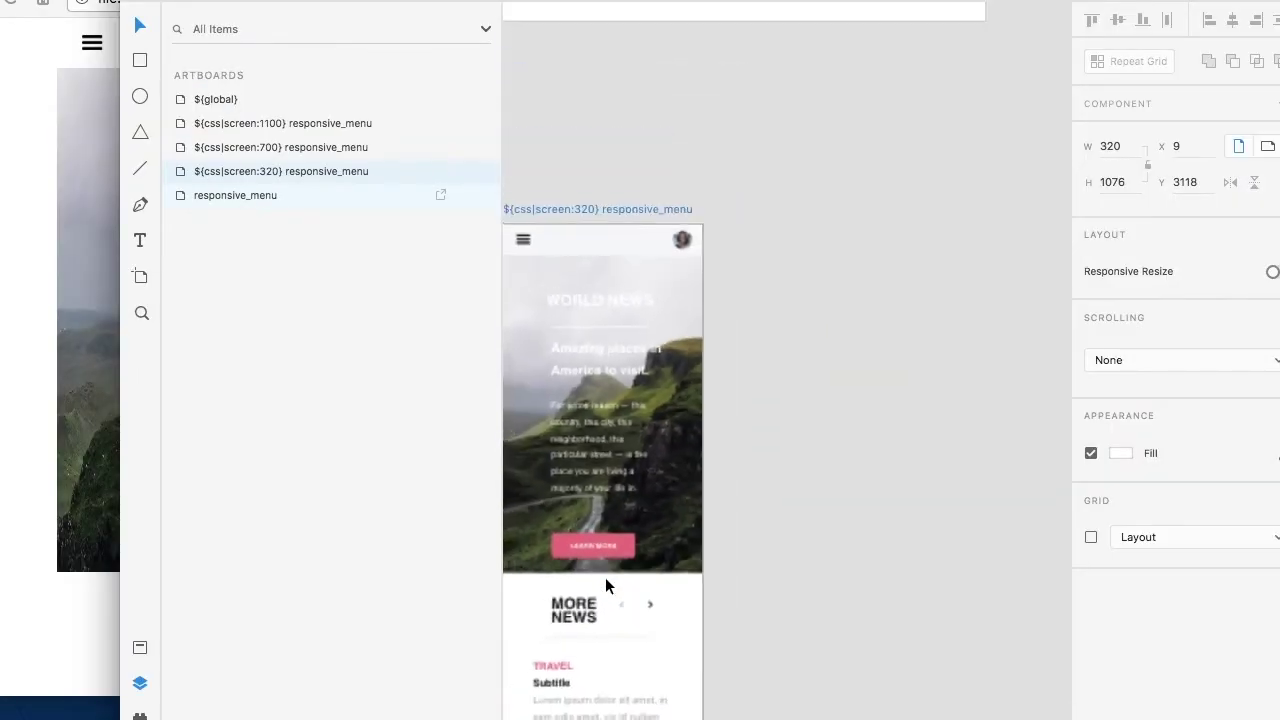
scroll(606, 578, "down", 5)
scroll(606, 578, "up", 15)
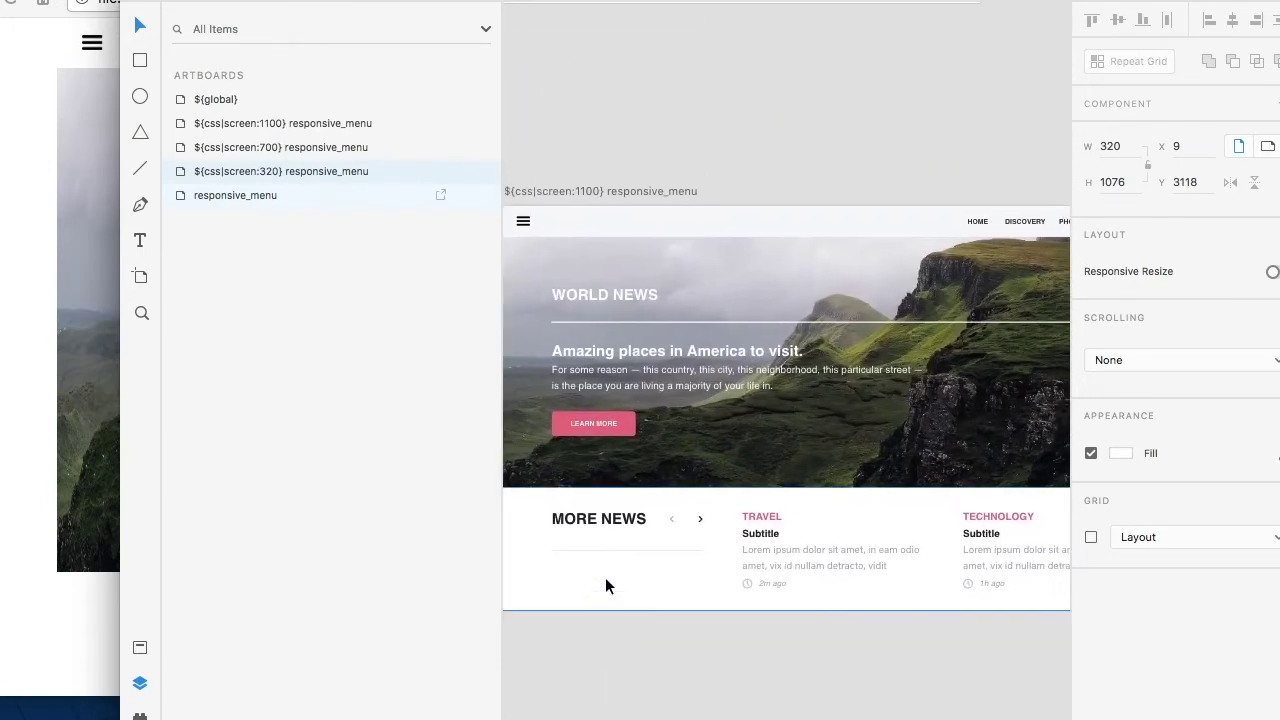
scroll(605, 580, "left", 2)
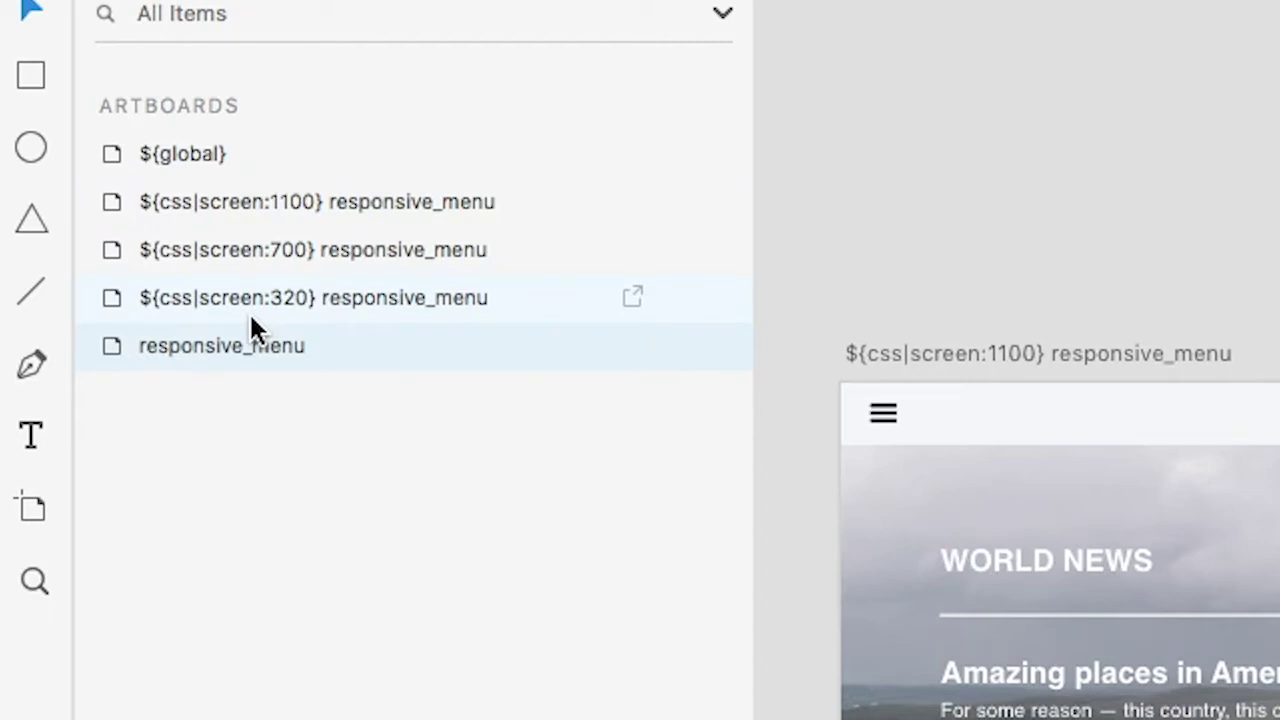
left_click(229, 201)
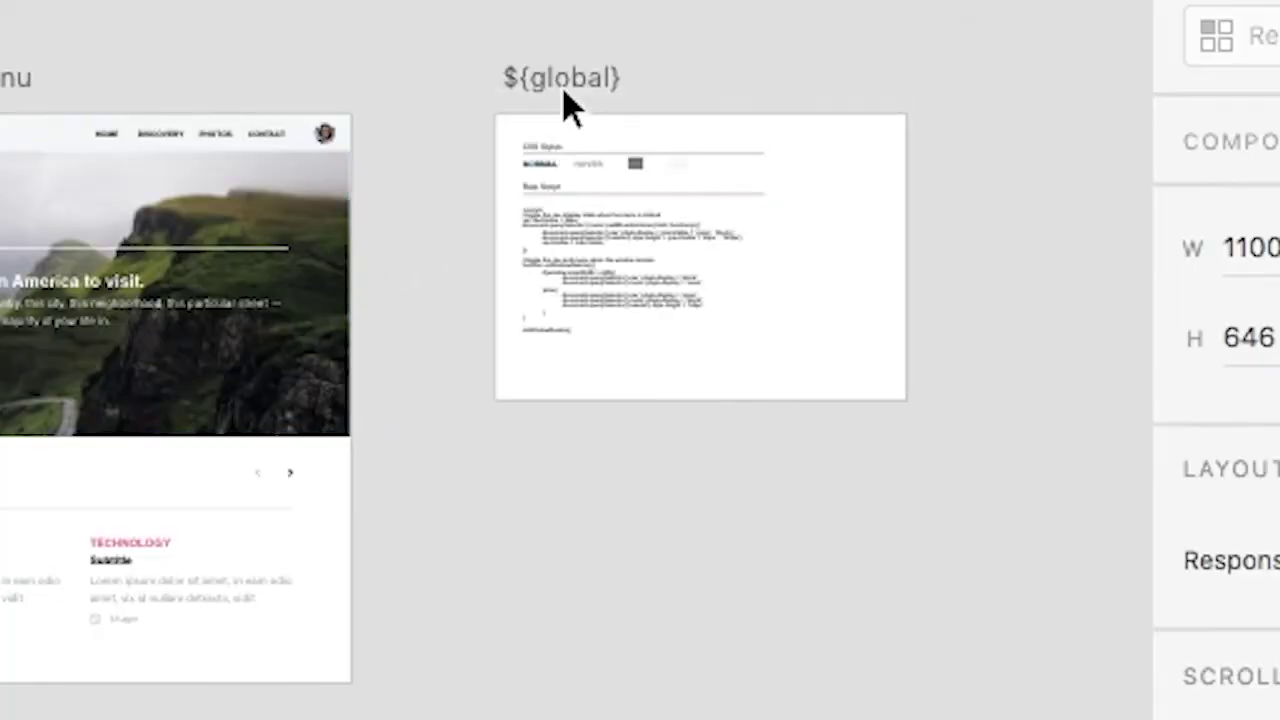
left_click(562, 90)
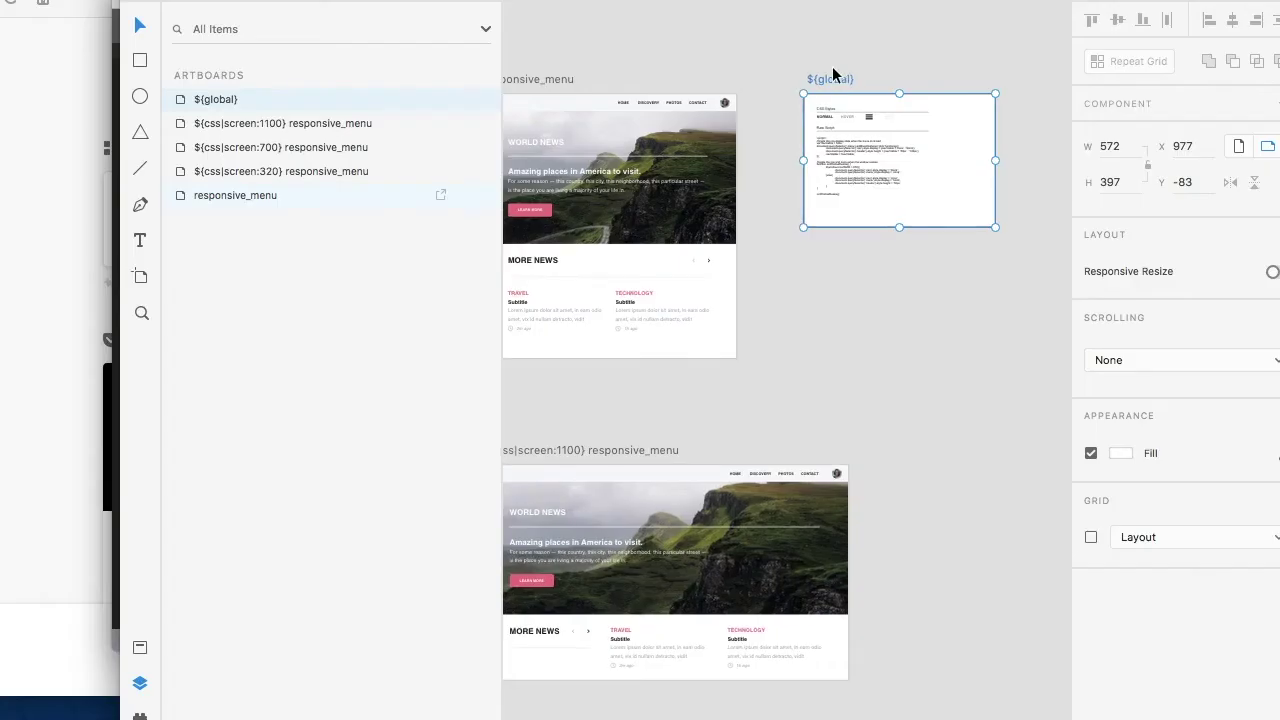
scroll(832, 70, "up", 3)
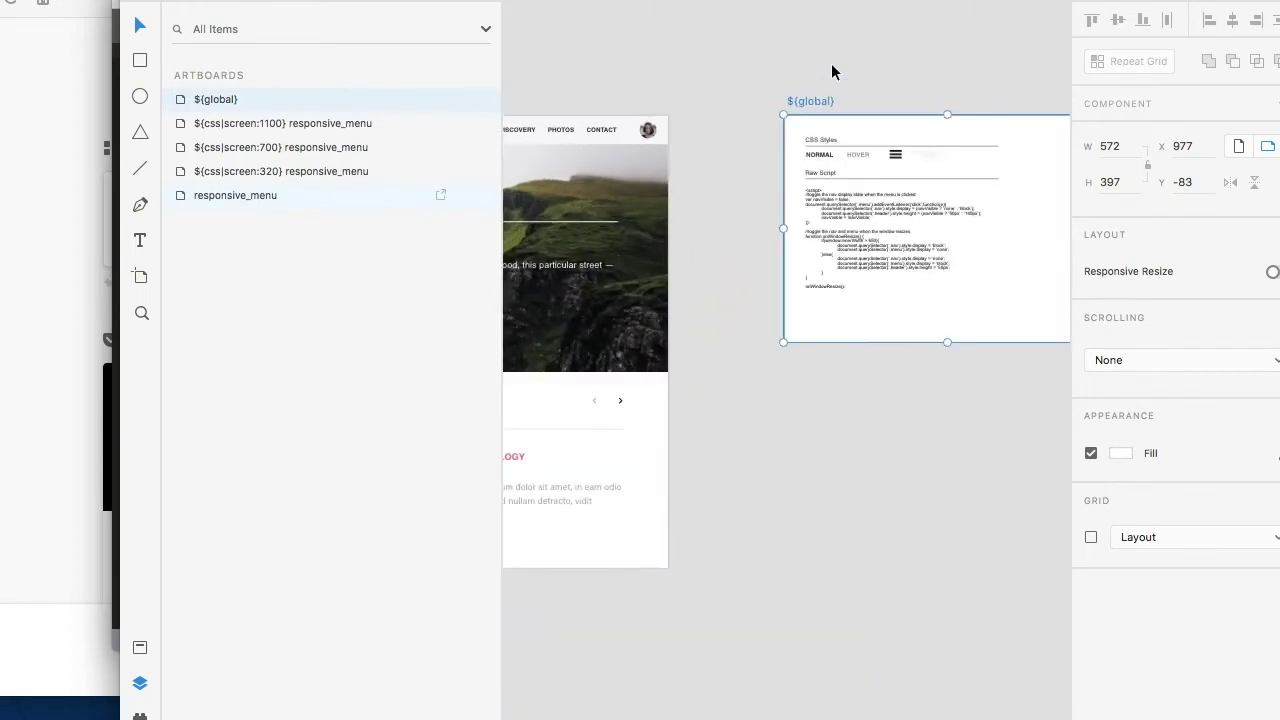
scroll(788, 185, "up", 3)
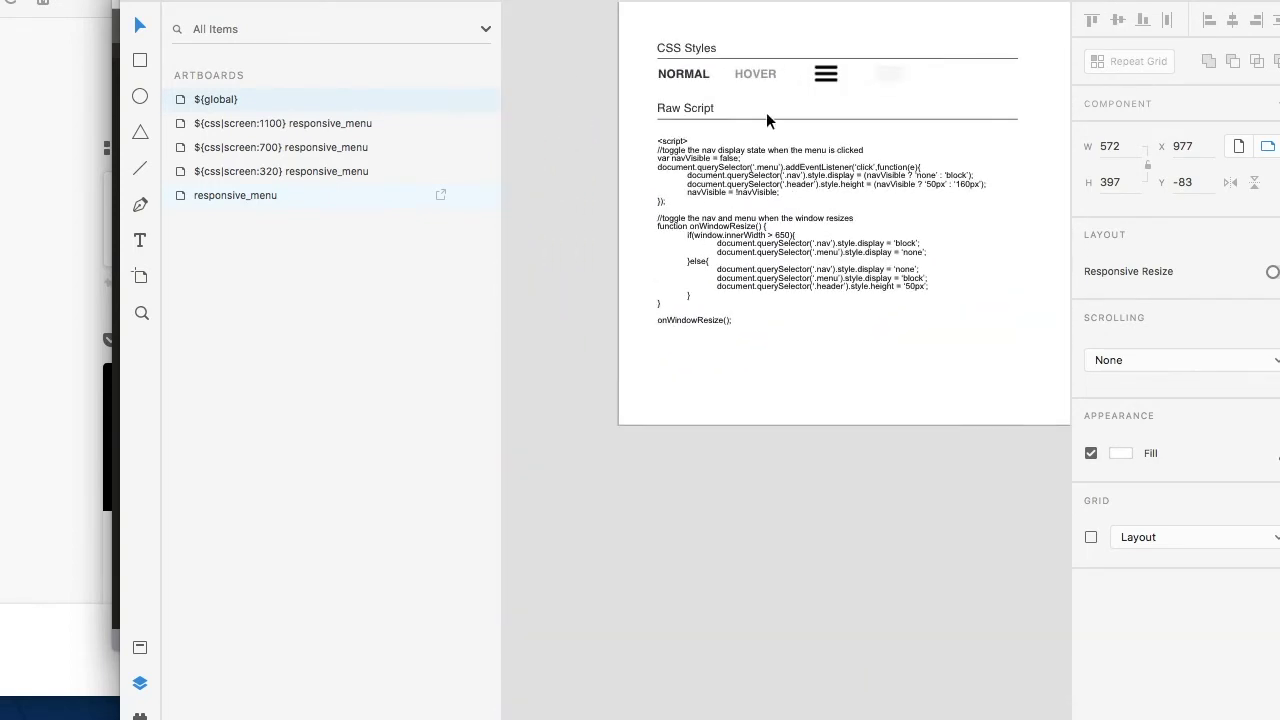
left_click(750, 74)
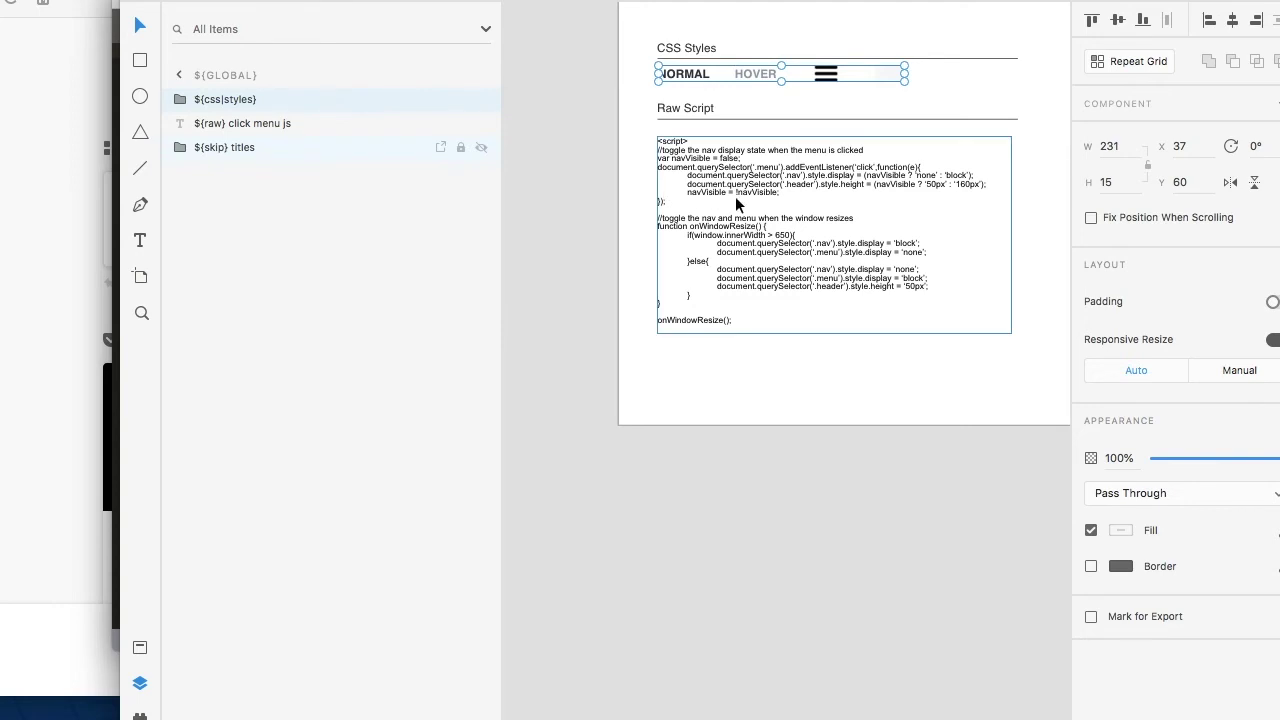
left_click(790, 228)
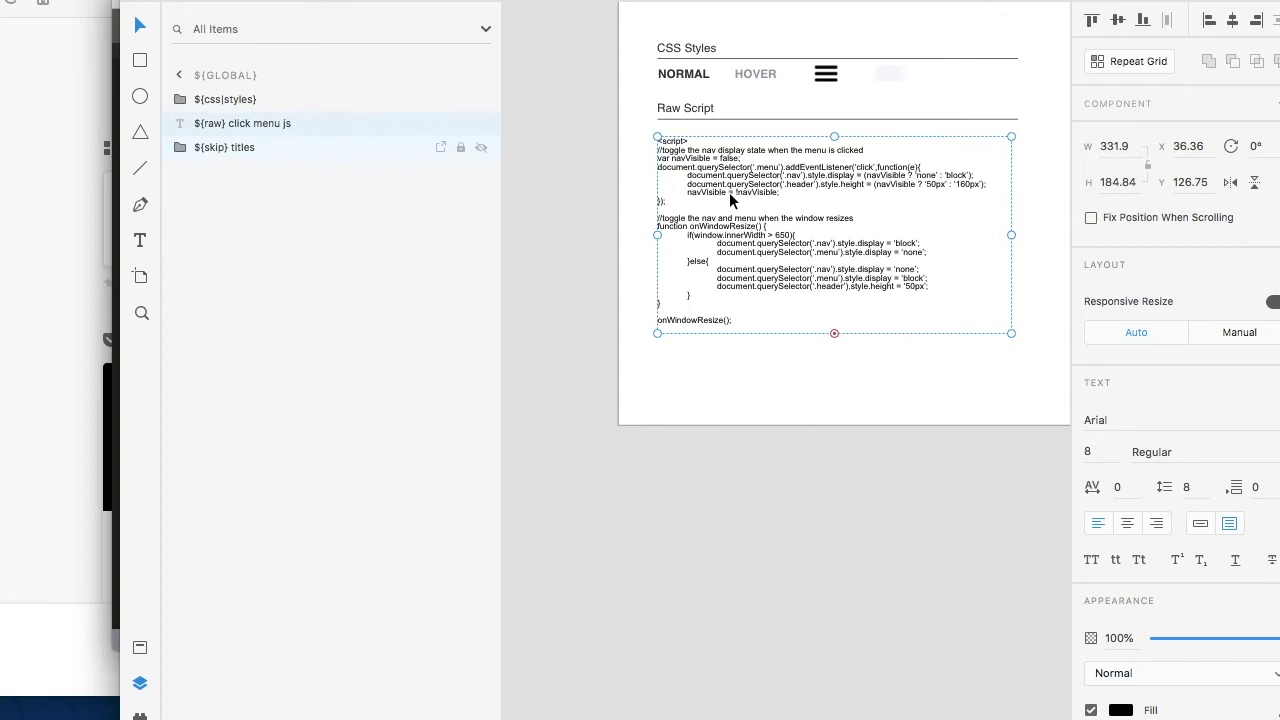
scroll(731, 108, "up", 5)
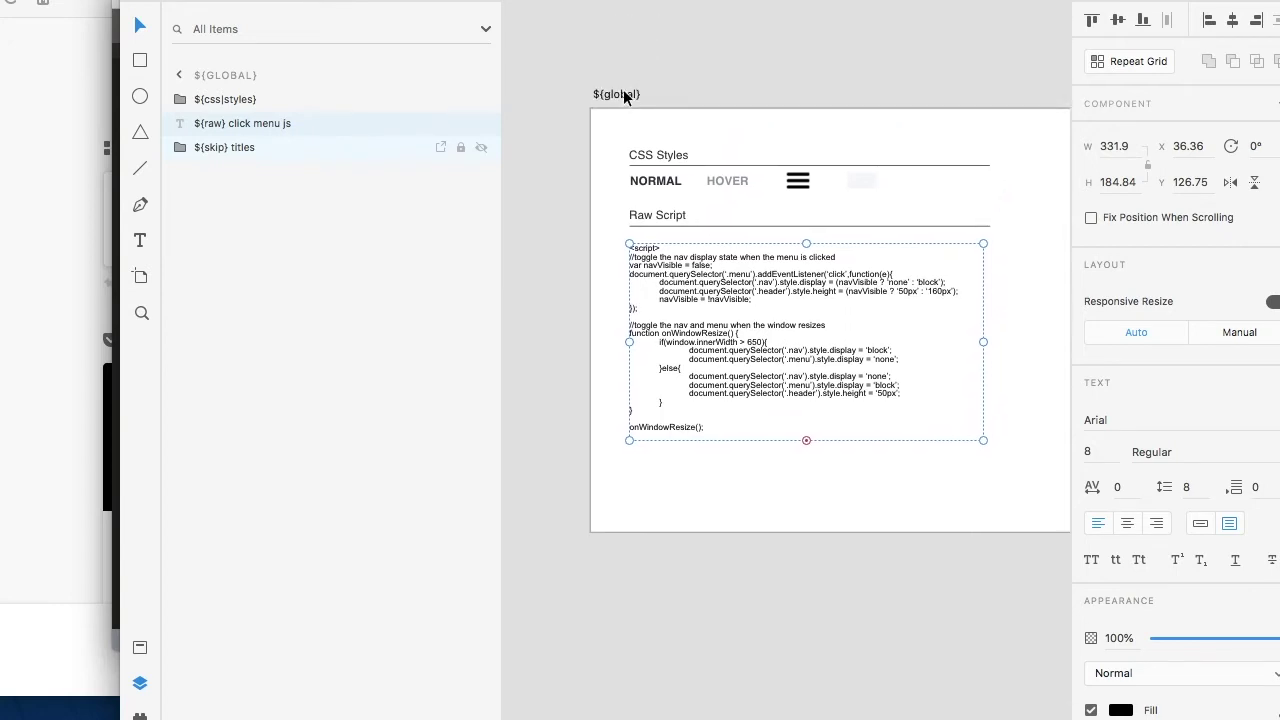
left_click(543, 360)
left_click(244, 197)
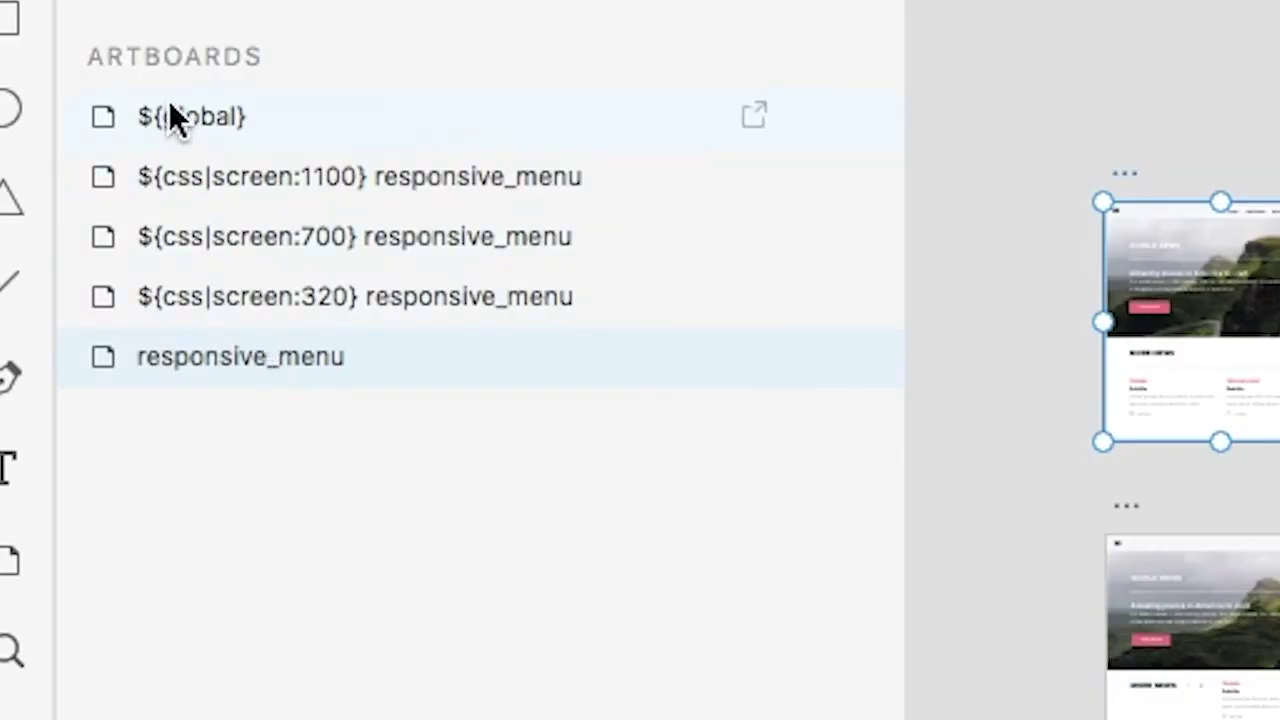
- Move the ${global} artboard just above responsive_menu in the artboard order
left_click(216, 120)
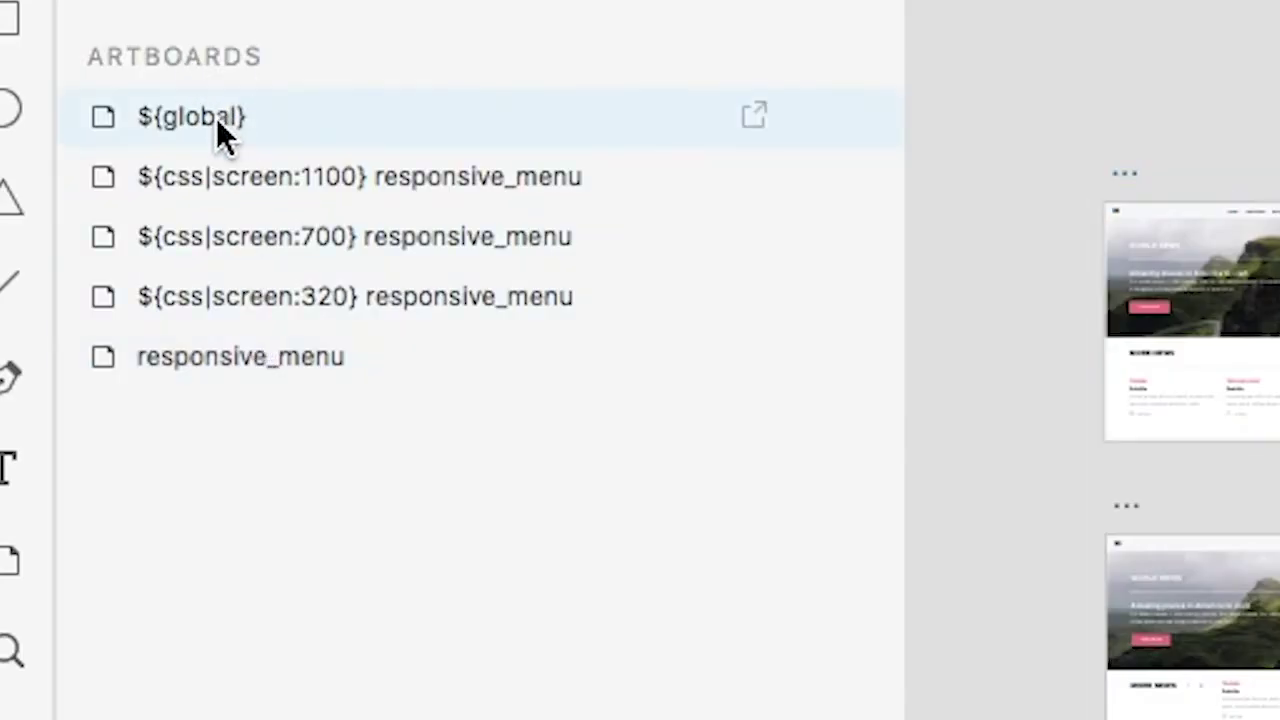
left_click_drag(216, 118, 159, 100)
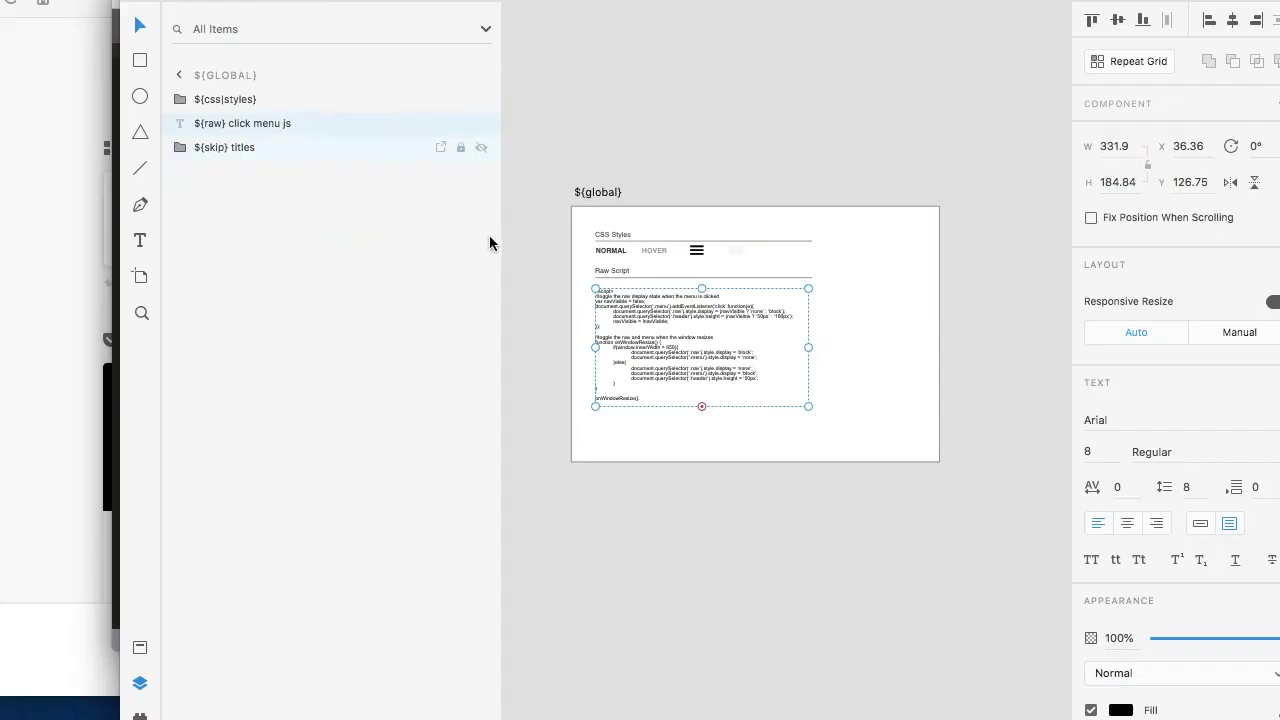
scroll(616, 307, "up", 5)
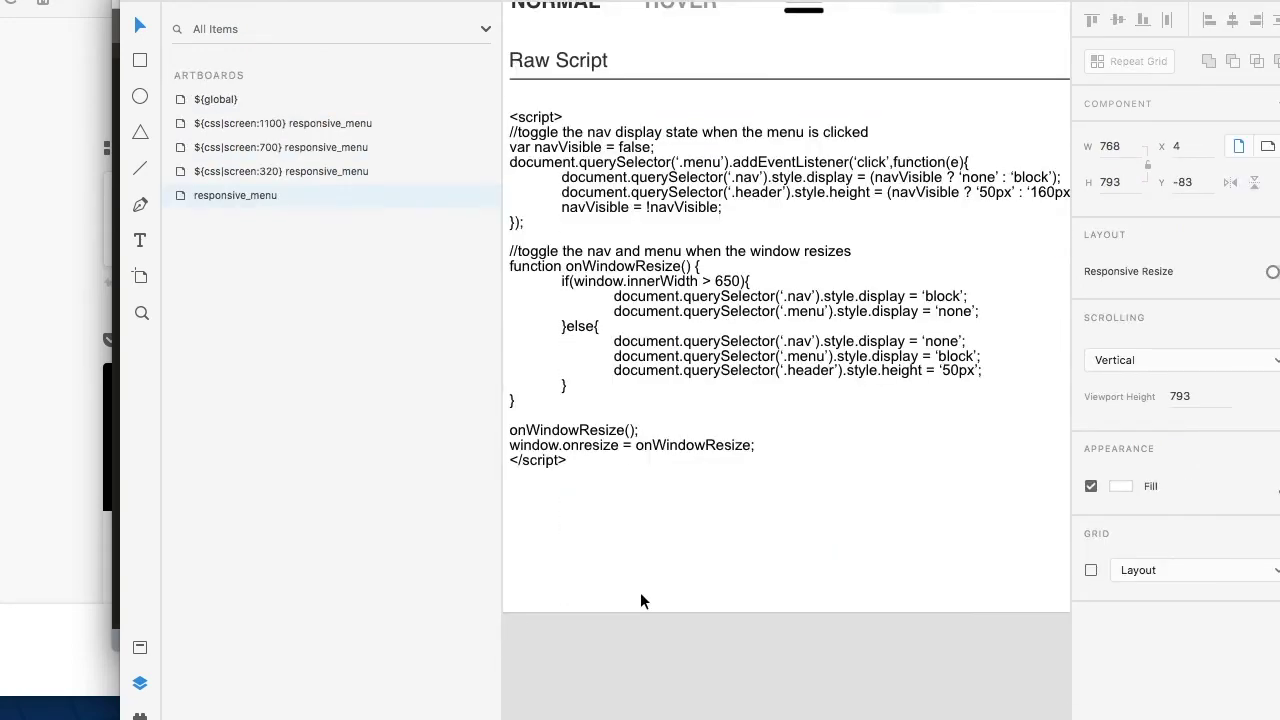
- Clear the canvas selection and scroll the view across the artboards
left_click(607, 698)
scroll(607, 698, "up", 3)
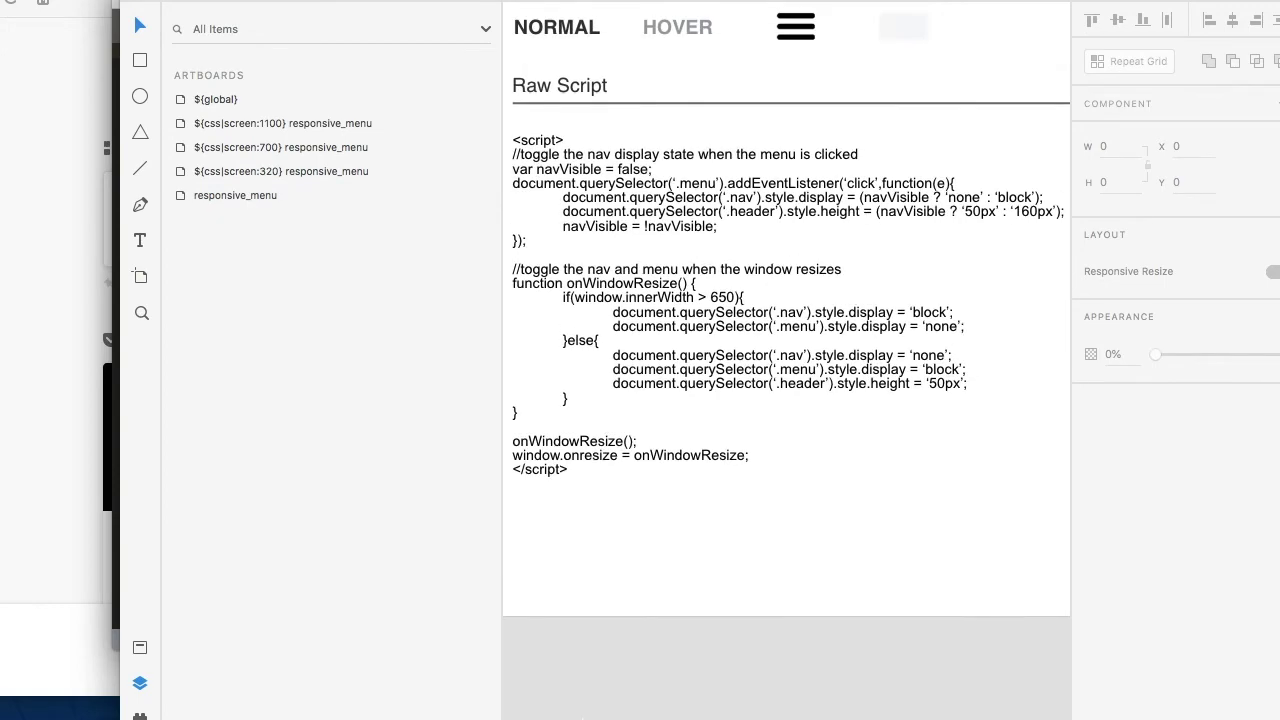
scroll(600, 705, "down", 3)
scroll(590, 712, "left", 3)
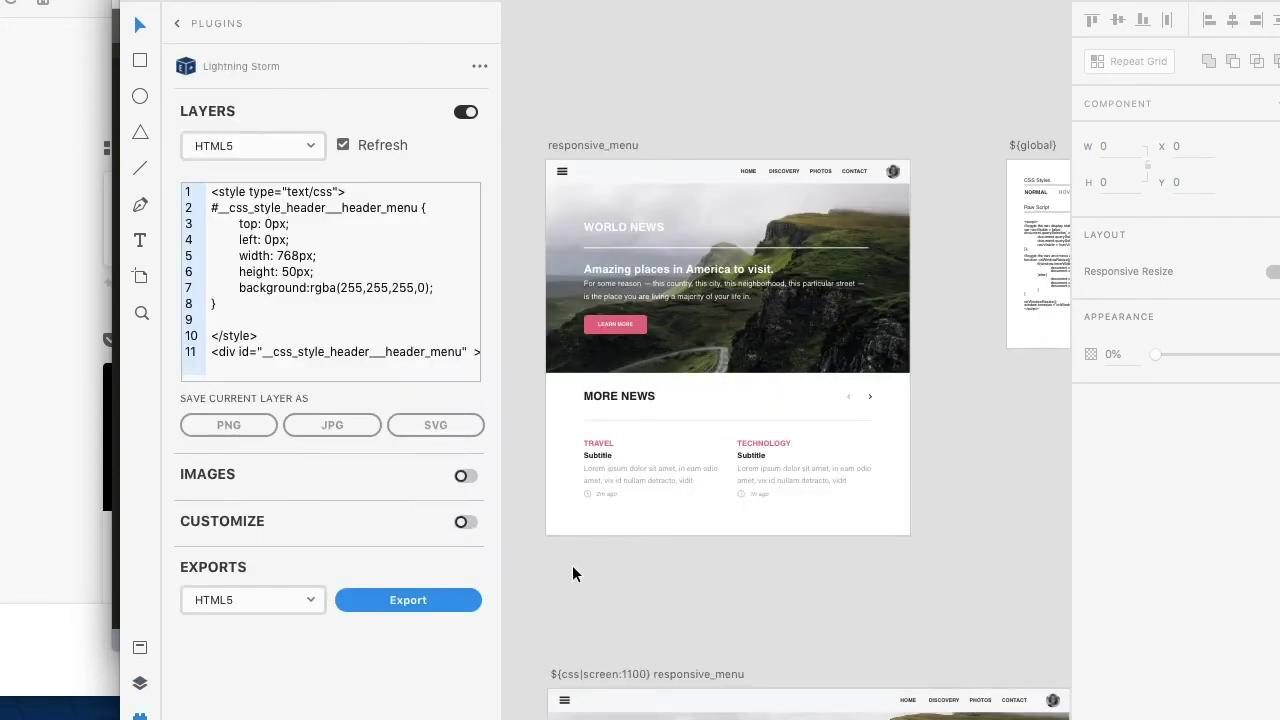
- Switch on Lightning Storm's CUSTOMIZE toggle and enable Dynamic under Output Options
left_click(464, 522)
scroll(363, 603, "down", 3)
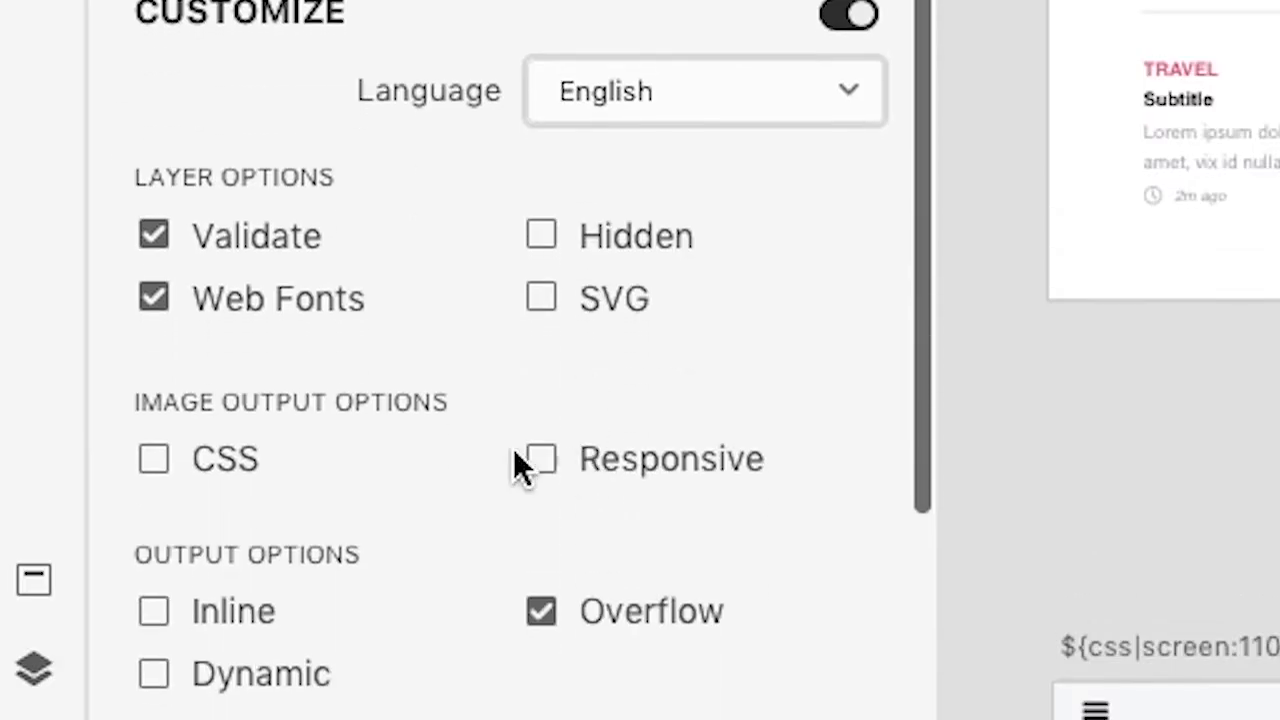
left_click(156, 670)
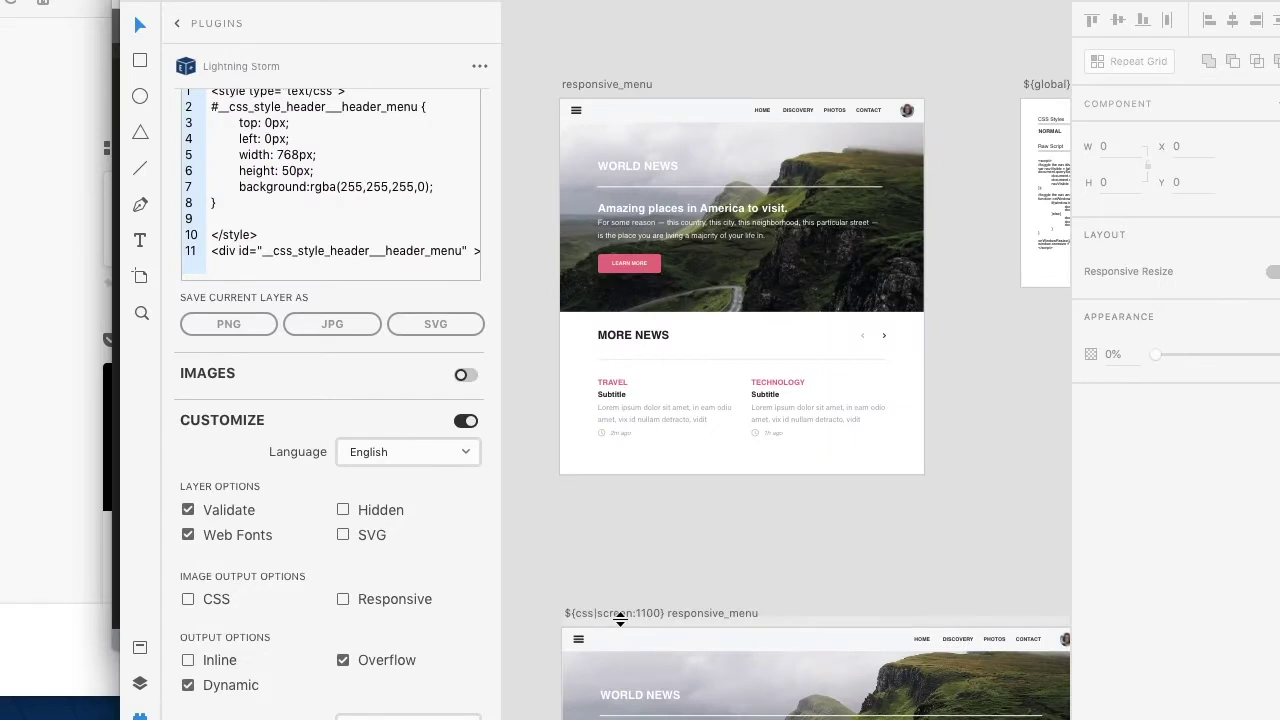
scroll(621, 617, "down", 2)
scroll(618, 617, "down", 3)
scroll(618, 617, "down", 3)
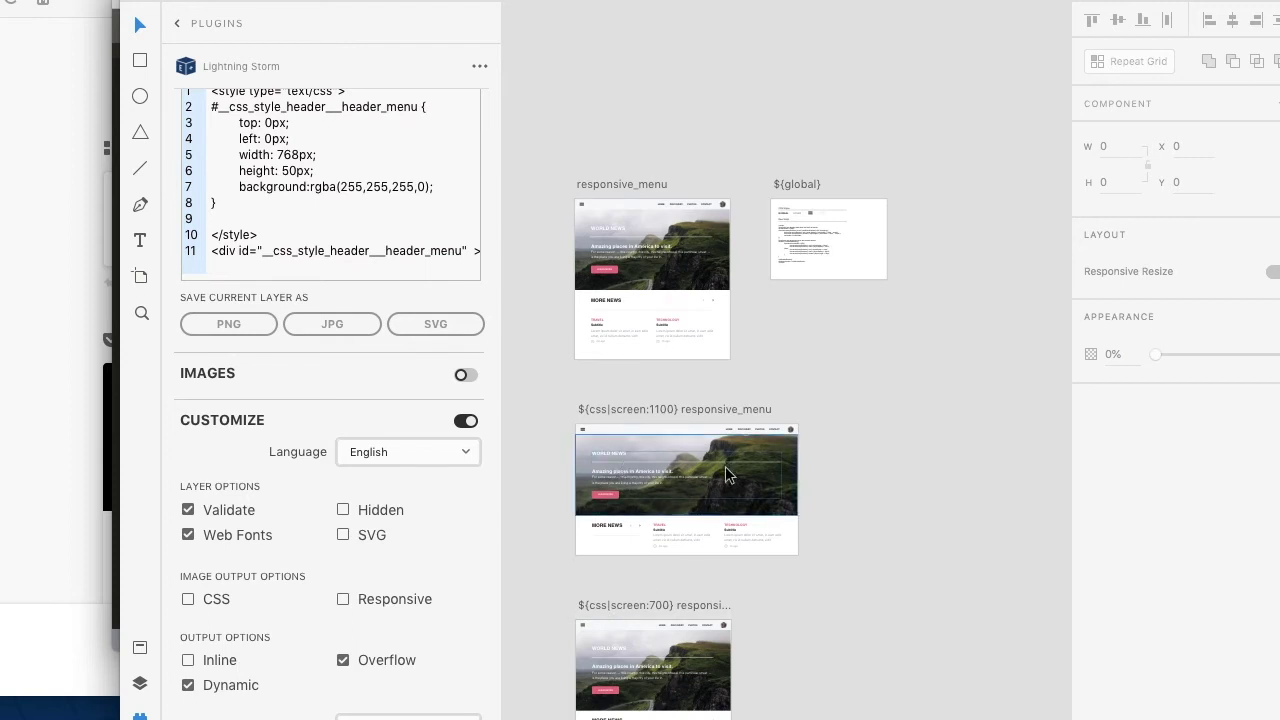
- Export the design as HTML5 into the livedemo folder and open responsive_menu.html in Firefox
scroll(330, 560, "down", 5)
left_click(412, 666)
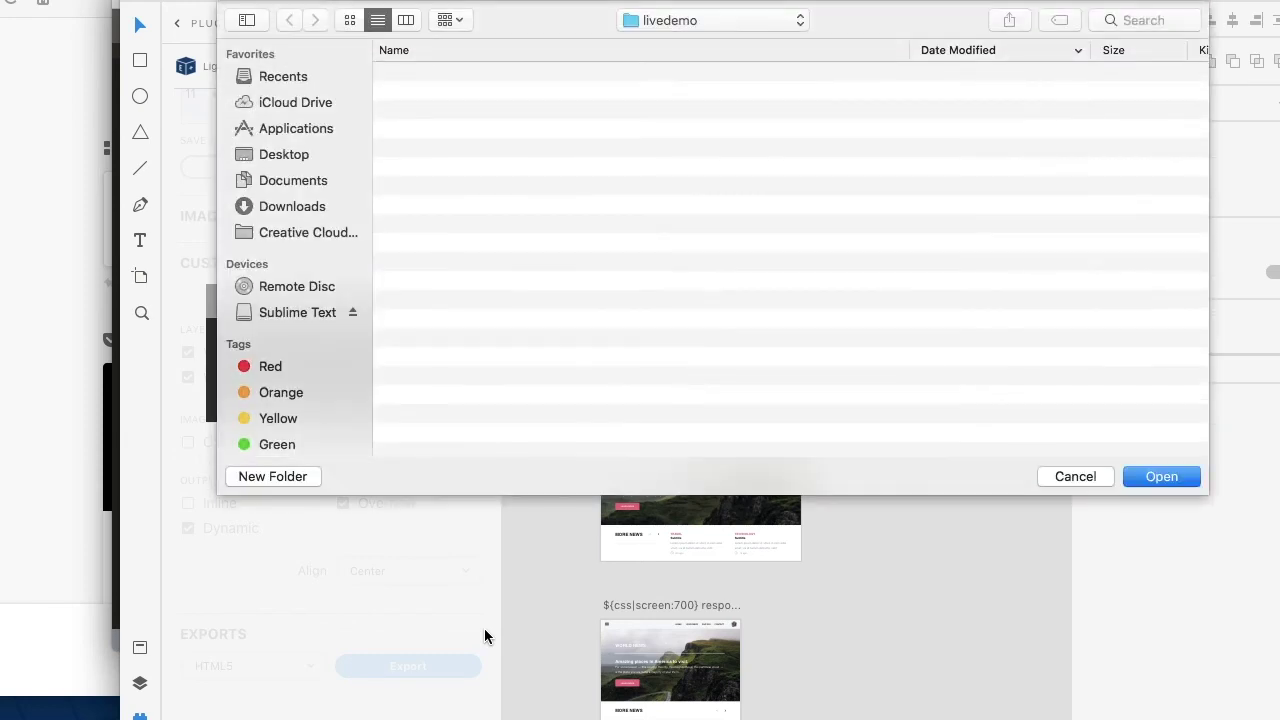
left_click(1162, 476)
left_click_drag(900, 214, 39, 231)
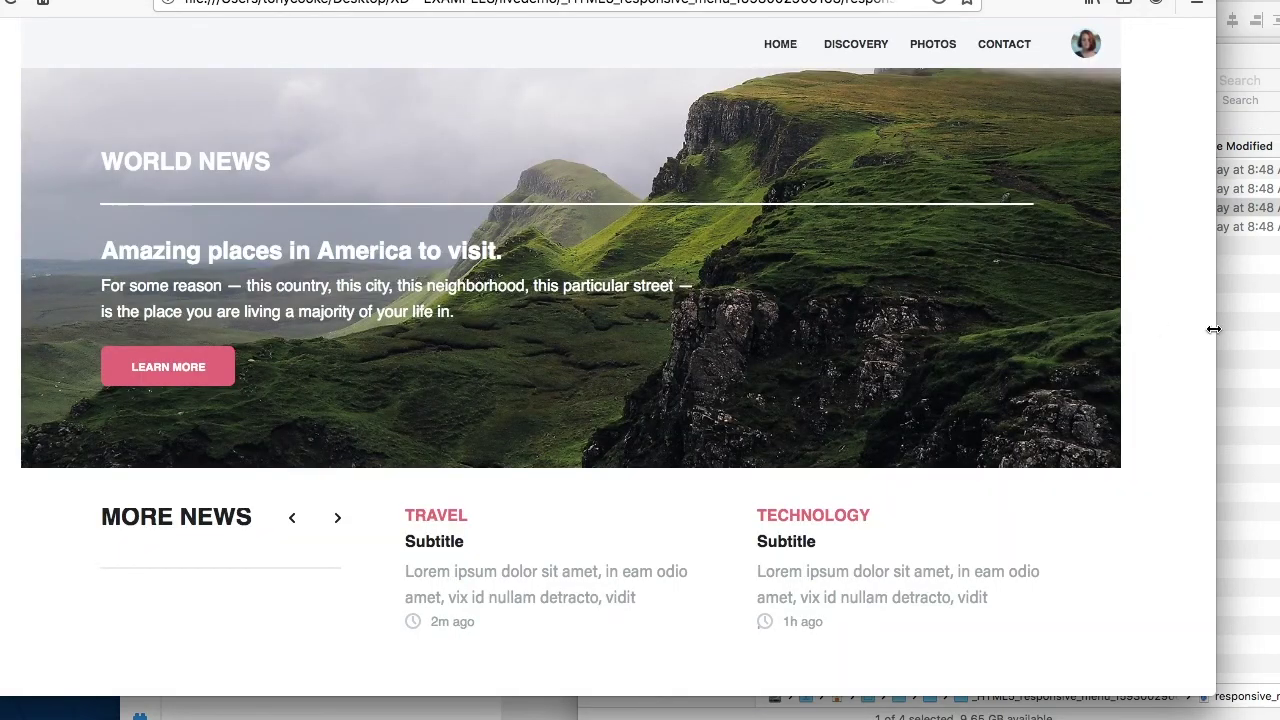
- Resize the Firefox window narrower until the re-exported page shows its mobile layout
left_click_drag(1212, 330, 977, 323)
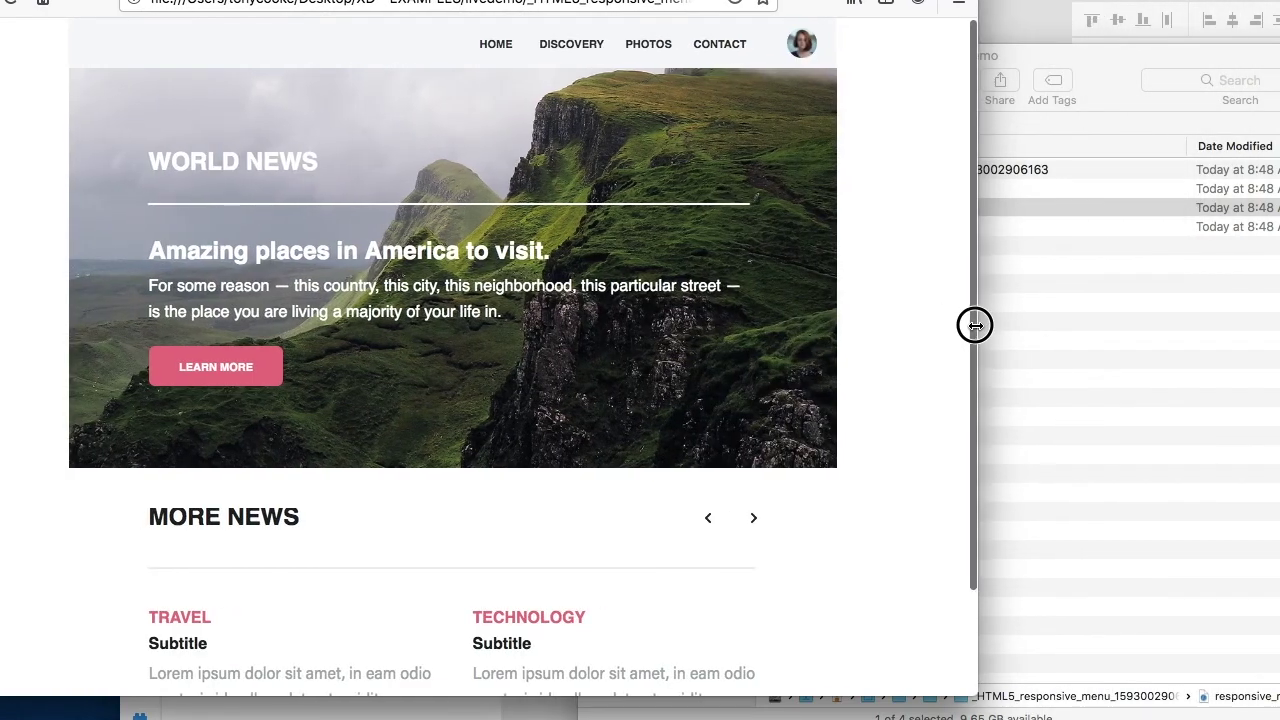
scroll(768, 348, "down", 1)
scroll(766, 349, "down", 1)
scroll(760, 320, "up", 2)
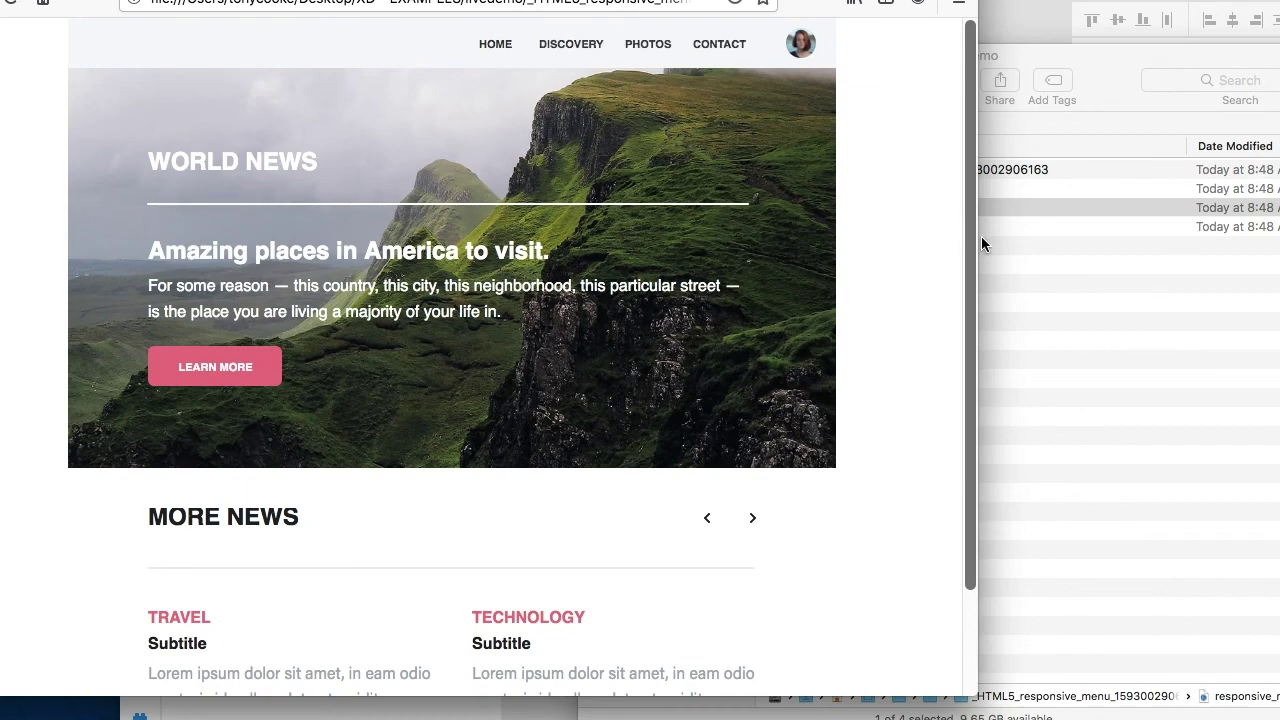
left_click_drag(978, 244, 507, 260)
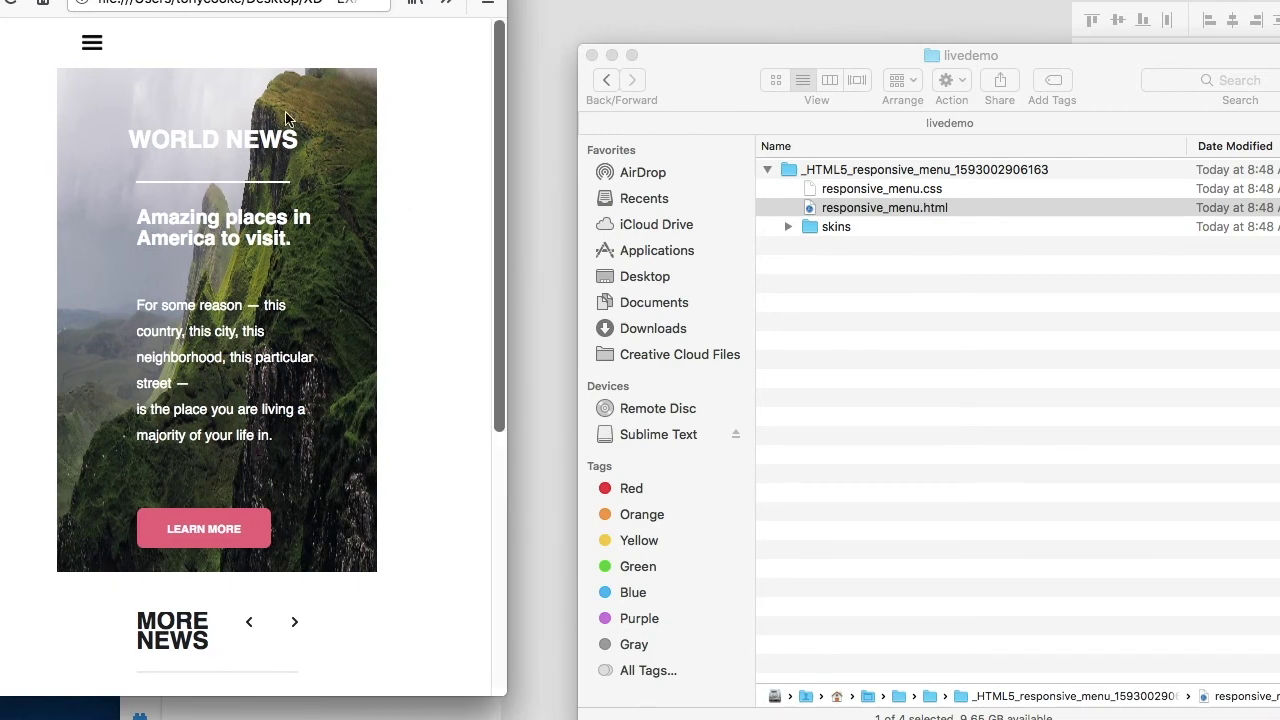
- Toggle the hamburger menu open, closed and open, showing HOME, DISCOVERY, PHOTOS, CONTACT
left_click(94, 45)
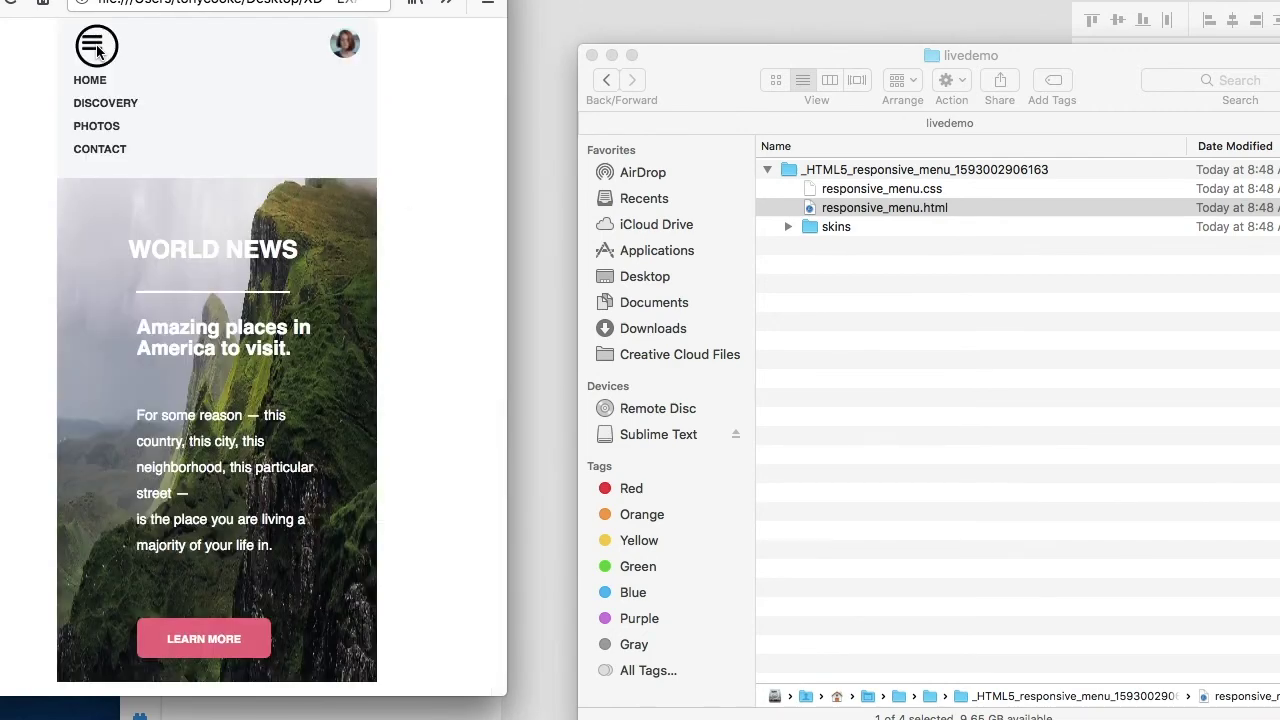
left_click(93, 45)
left_click(93, 45)
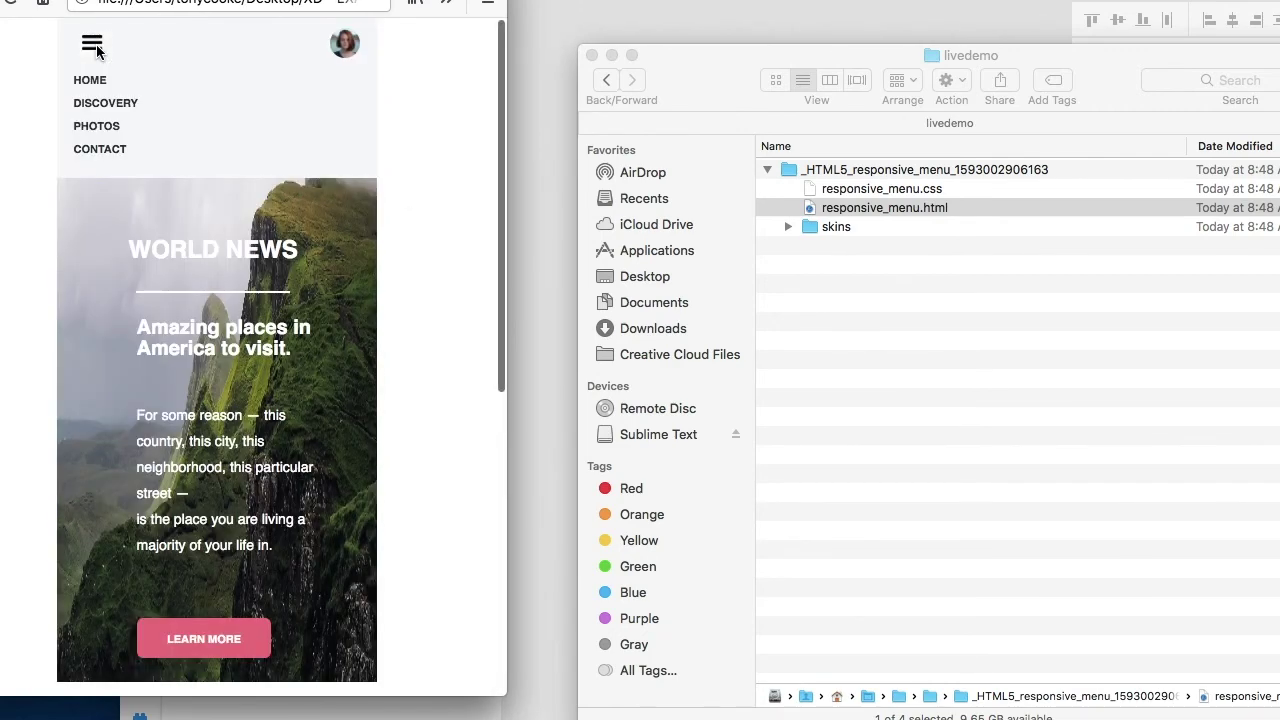